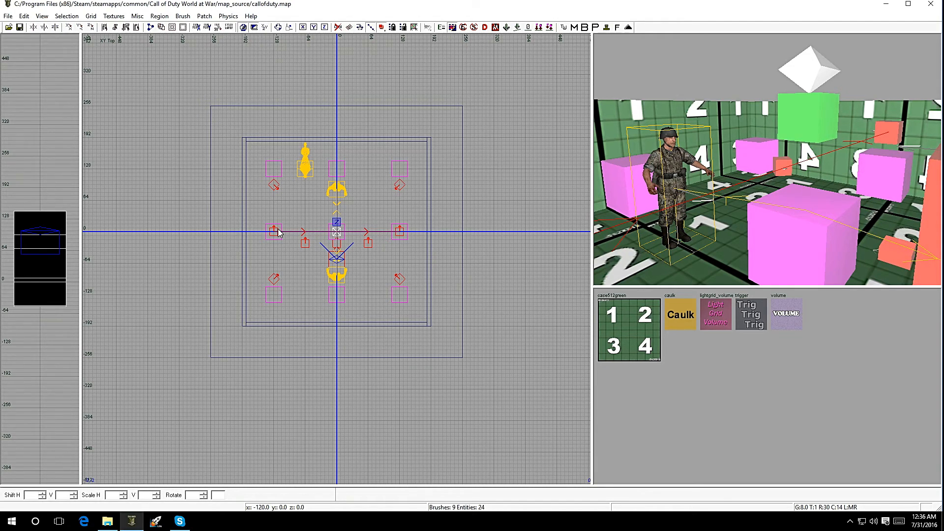
# - Select every brush and entity in the map and delete them all
pyautogui.hotkey('ctrl', 'a')
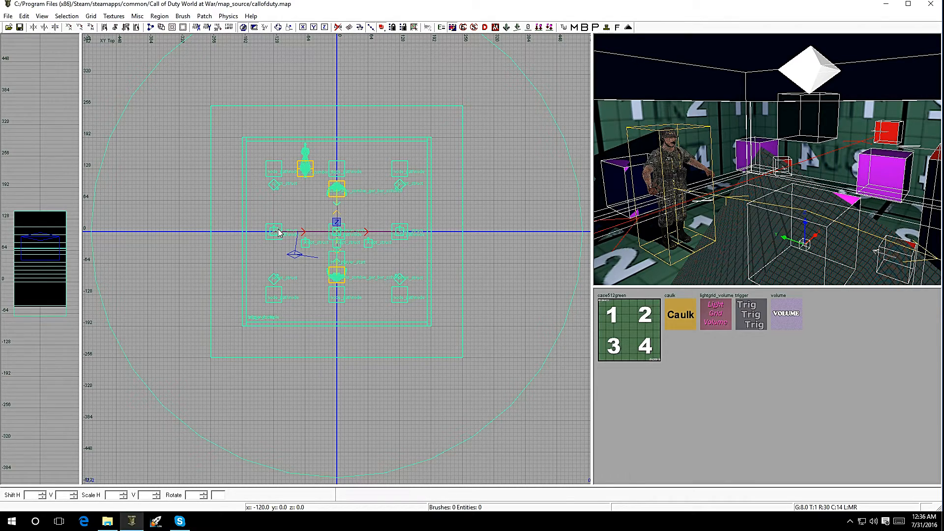
pyautogui.press('BackSpace')
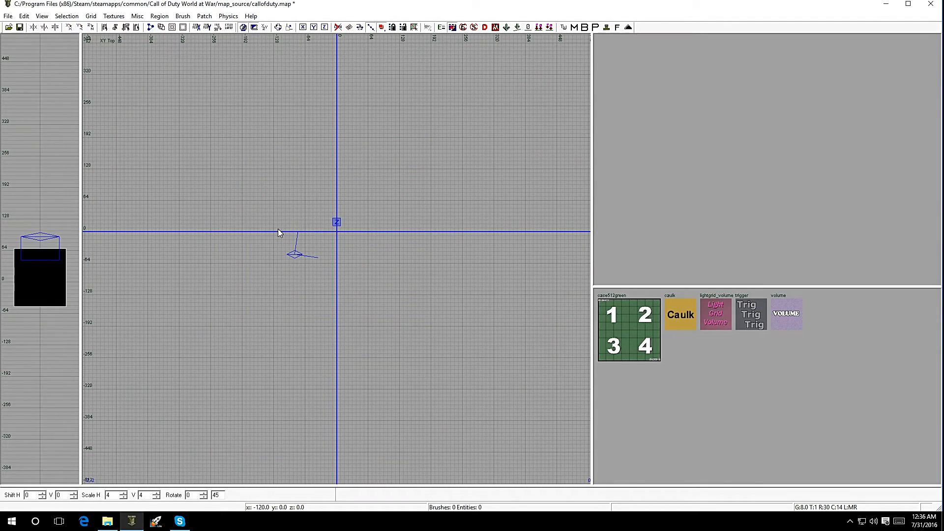
# - Draw a 512 by 512 floor brush centred on the origin in the top view and texture it with caulk
pyautogui.scroll(-3, 307, 231)
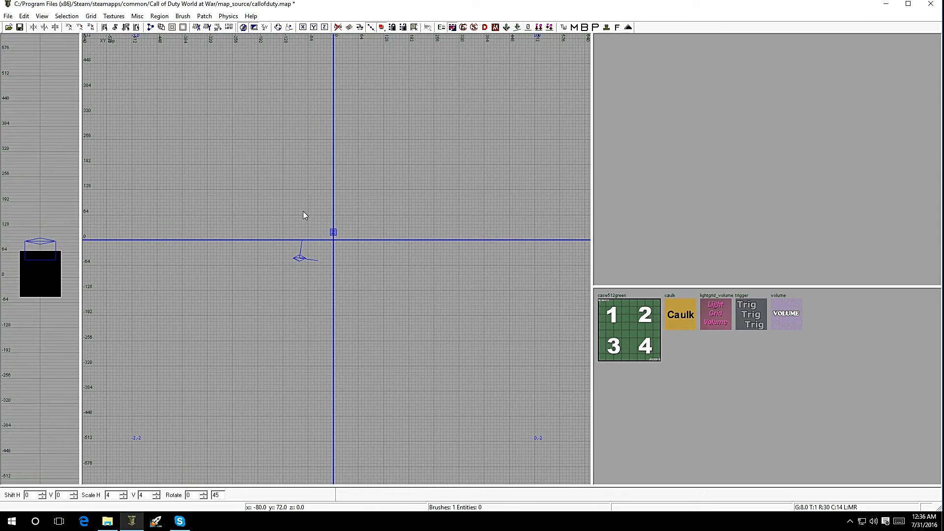
pyautogui.scroll(2, 303, 212)
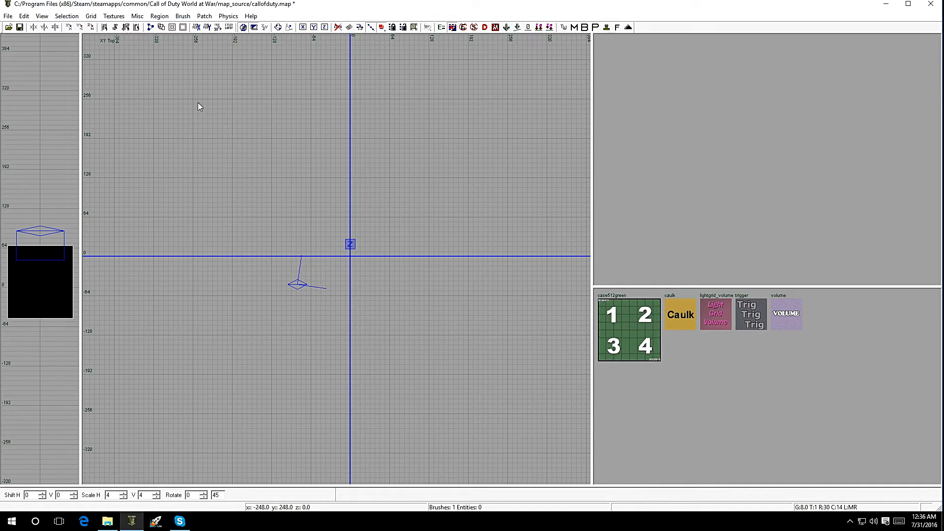
pyautogui.moveTo(194, 99)
pyautogui.mouseDown()
pyautogui.moveTo(337, 217)
pyautogui.moveTo(352, 259)
pyautogui.mouseUp()
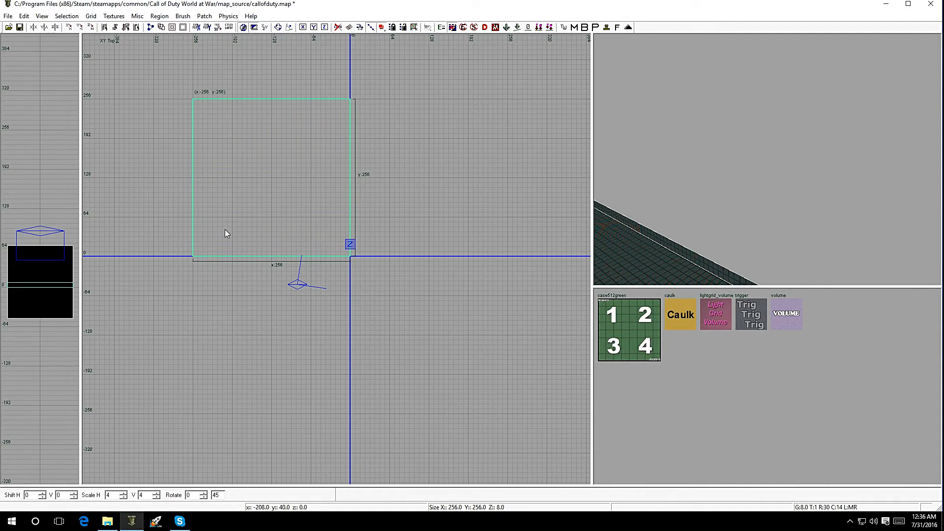
pyautogui.moveTo(371, 213); pyautogui.dragTo(530, 215)
pyautogui.moveTo(418, 302); pyautogui.dragTo(403, 459)
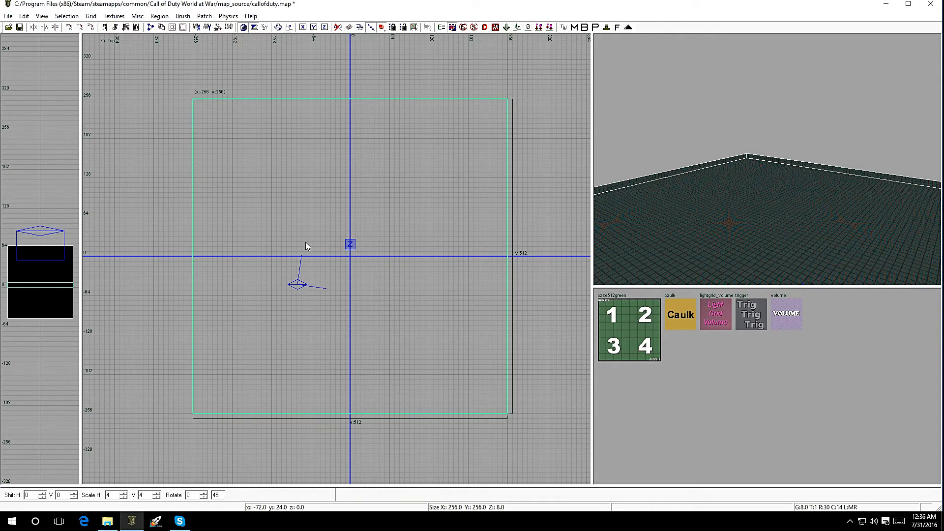
pyautogui.click(684, 312)
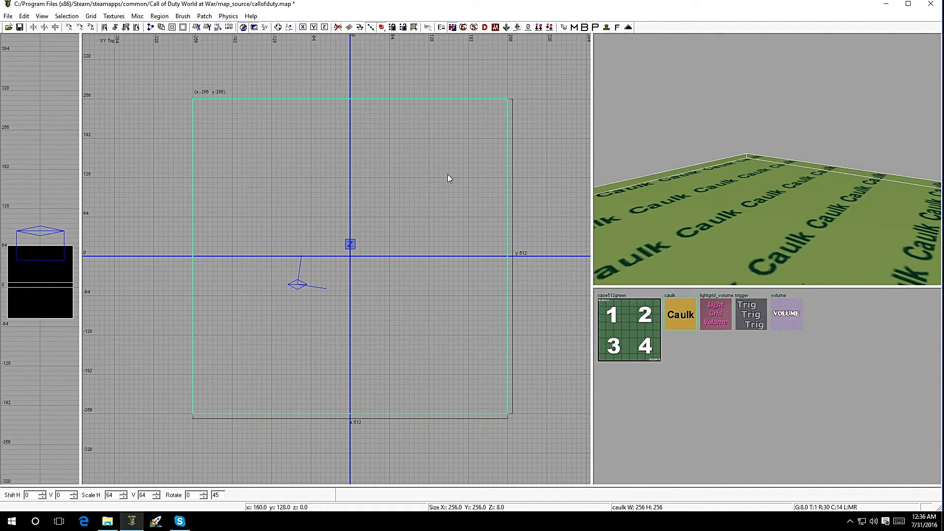
# - Lower the floor brush in the front view so its top surface lies at z = 0, and deselect it
pyautogui.hotkey('ctrl', 'Tab')
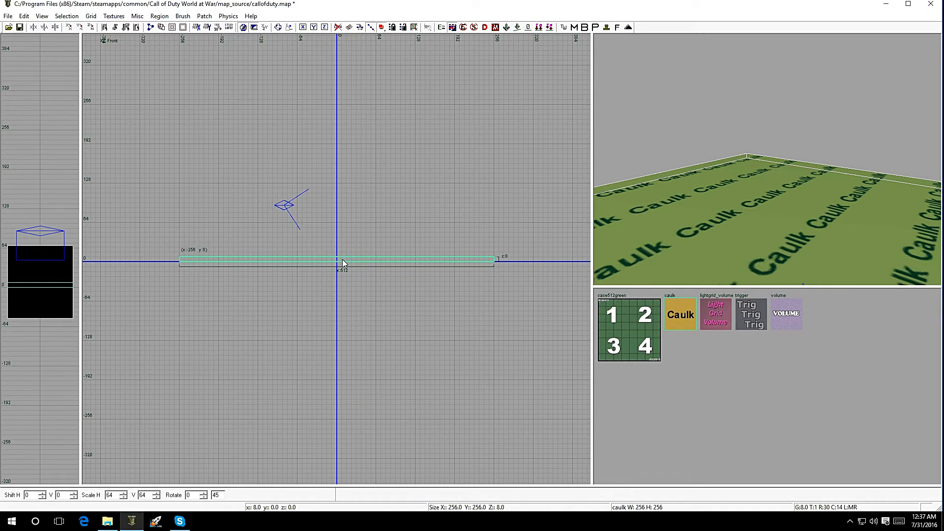
pyautogui.press('KP_Subtract')
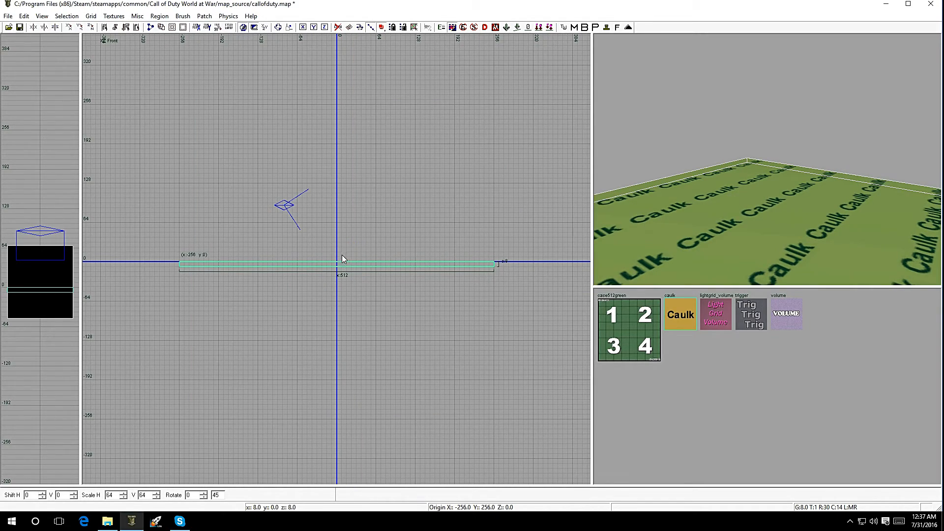
pyautogui.press('Escape')
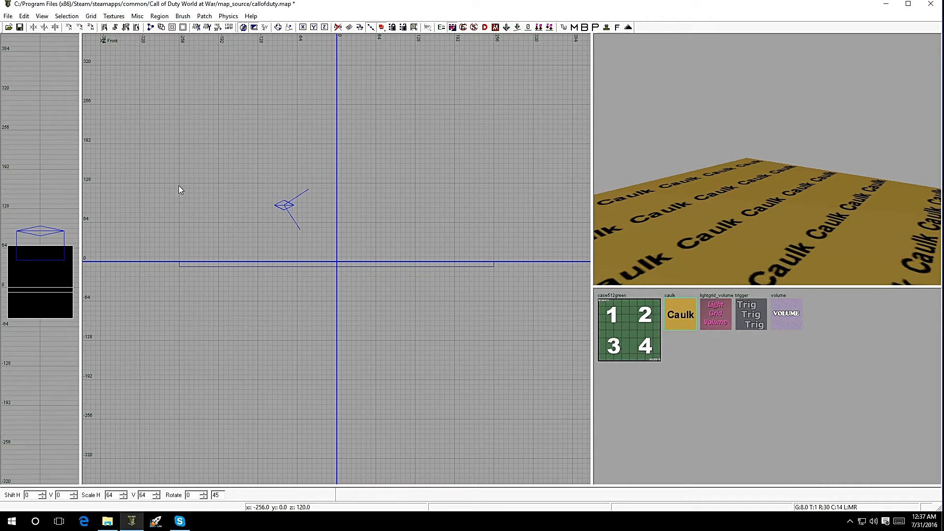
# - Draw a wall 8 units thick and 128 high on the floor's x = -256 edge, and duplicate it onto the opposite edge
pyautogui.moveTo(180, 183); pyautogui.dragTo(188, 268)
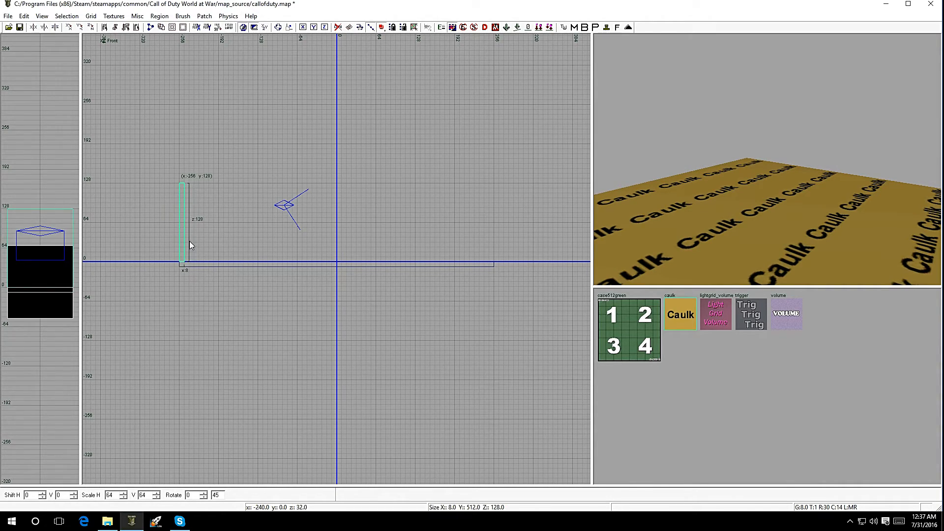
pyautogui.moveTo(710, 214); pyautogui.dragTo(710, 214, button='right')
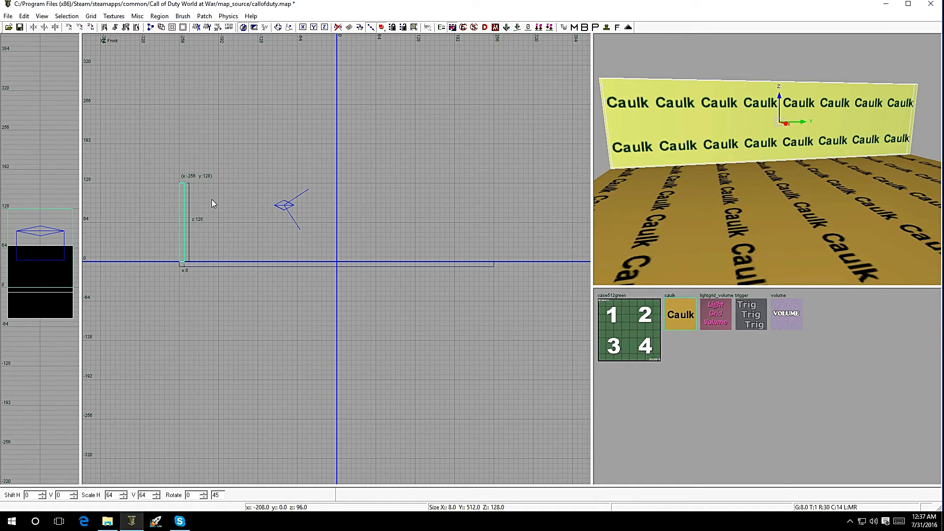
pyautogui.press('space')
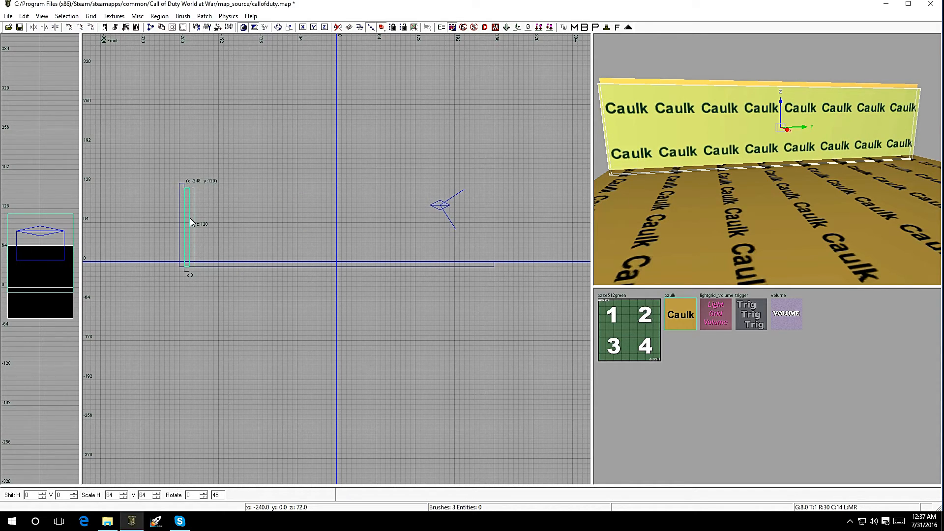
pyautogui.moveTo(190, 218); pyautogui.dragTo(491, 211)
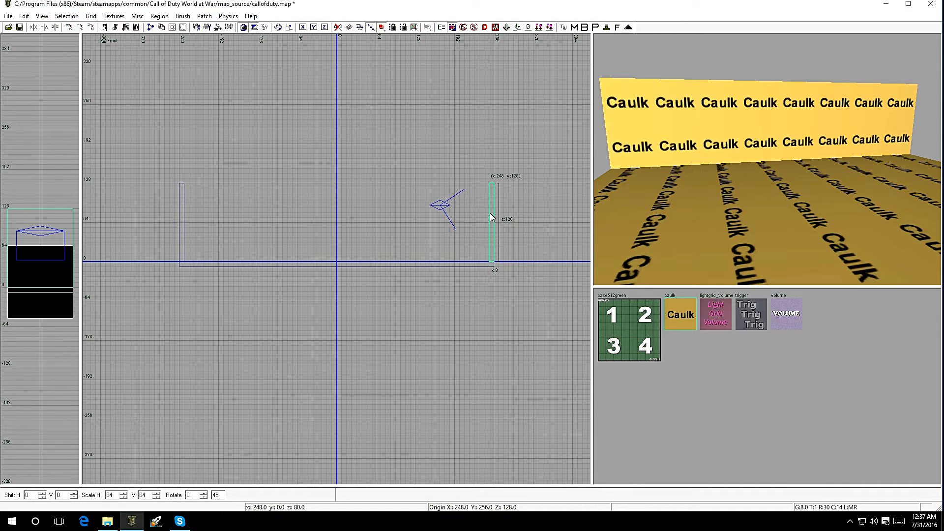
pyautogui.moveTo(727, 191); pyautogui.dragTo(735, 173, button='right')
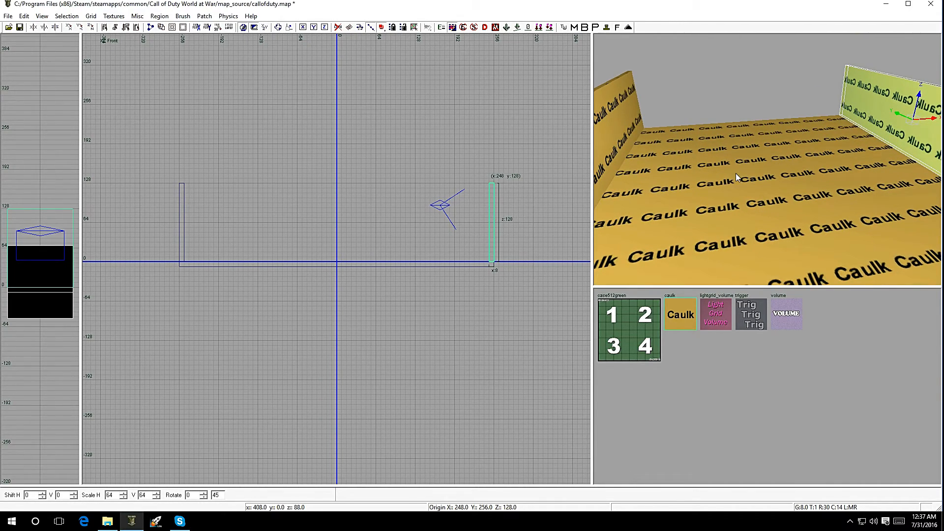
# - Duplicate the side wall, rotate the copy 90 degrees about Z and place it along the floor's y = 256 edge
pyautogui.keyDown('ctrl'); pyautogui.middleClick(279, 138); pyautogui.keyUp('ctrl')
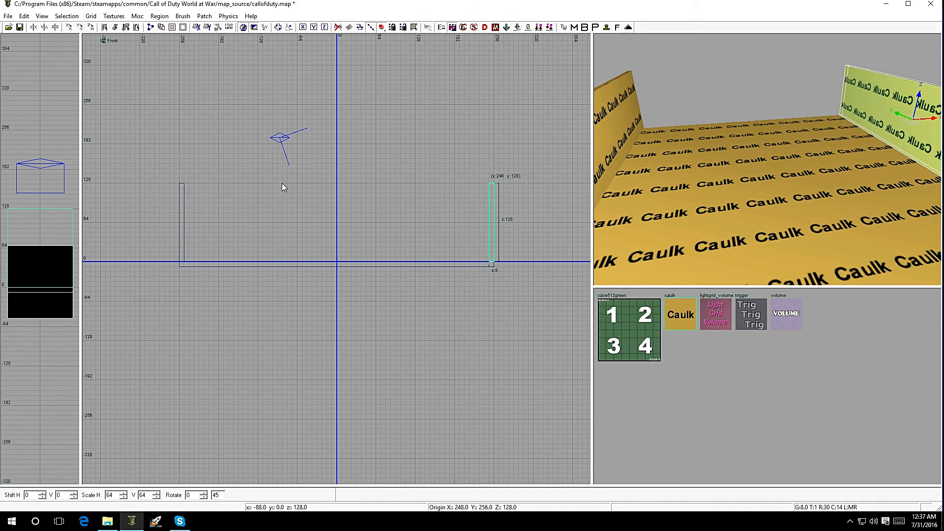
pyautogui.hotkey('ctrl', 'Tab')
pyautogui.hotkey('ctrl', 'Tab')
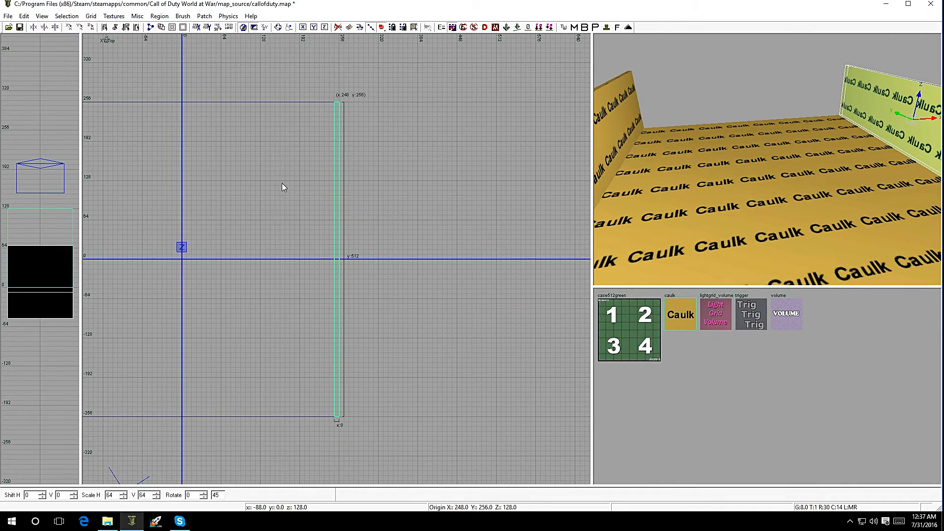
pyautogui.hotkey('ctrl', 'Tab')
pyautogui.scroll(-1, 275, 206)
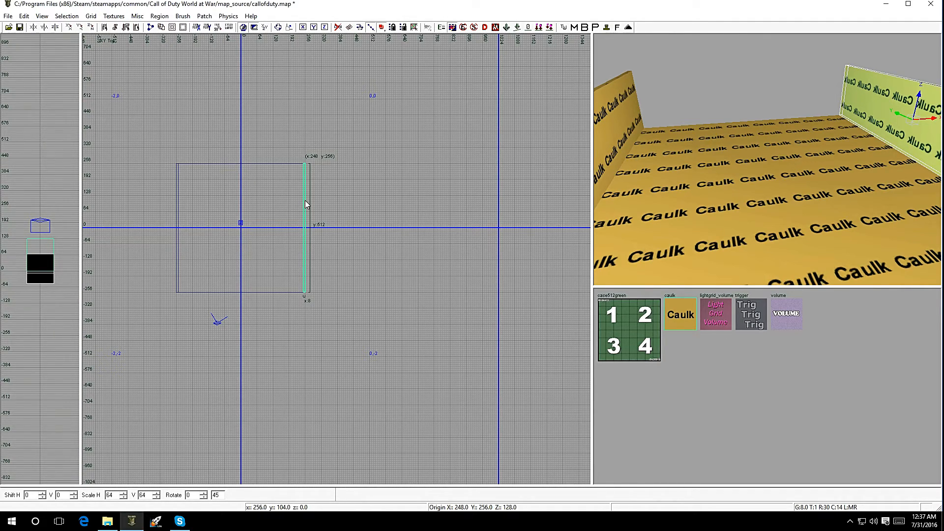
pyautogui.press('space')
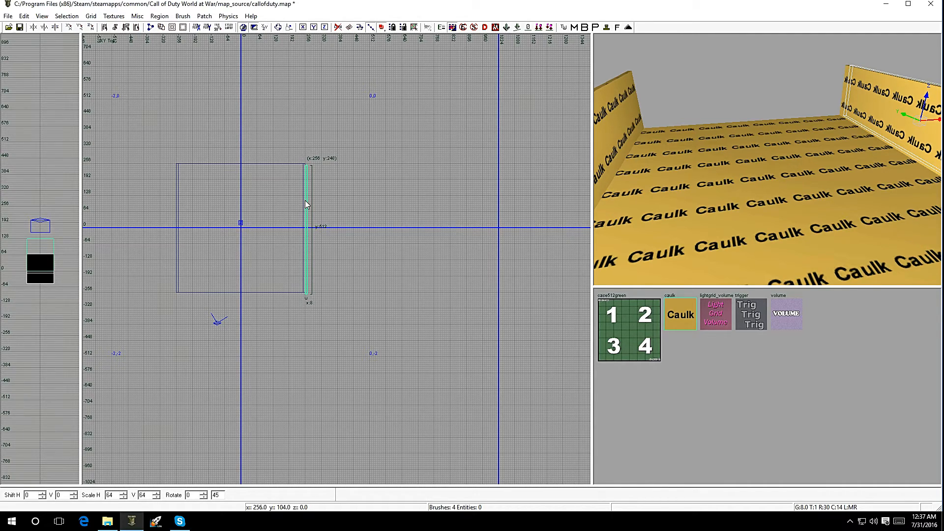
pyautogui.hotkey('alt', 'z')
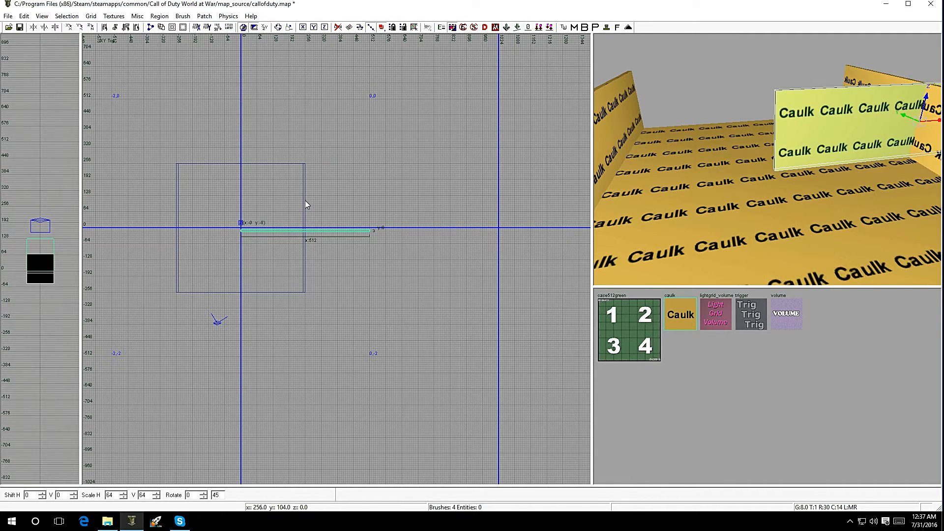
pyautogui.scroll(2, 296, 230)
pyautogui.moveTo(297, 231)
pyautogui.mouseDown()
pyautogui.moveTo(200, 164)
pyautogui.moveTo(194, 127)
pyautogui.mouseUp()
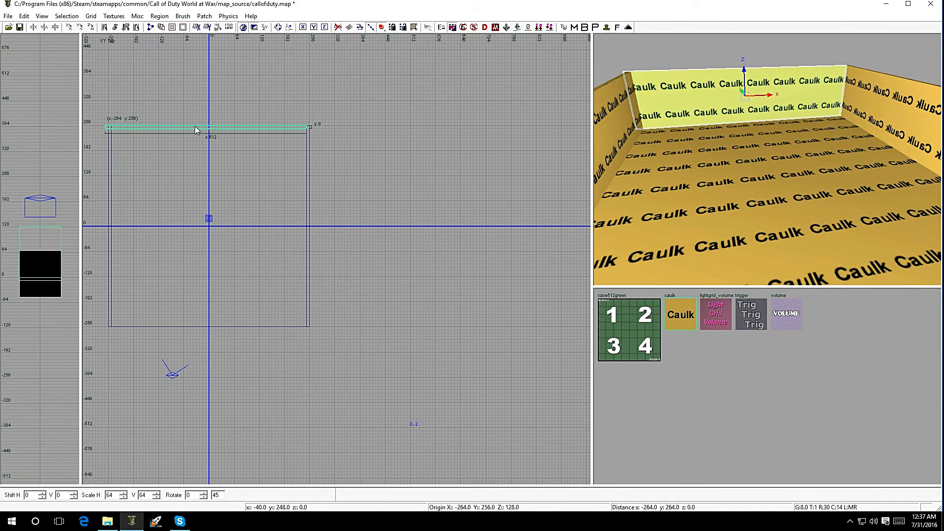
# - Resize the y = 256 wall to 496 units long so it fits between the two side walls
pyautogui.scroll(1, 158, 130)
pyautogui.scroll(-3, 145, 130)
pyautogui.scroll(4, 145, 131)
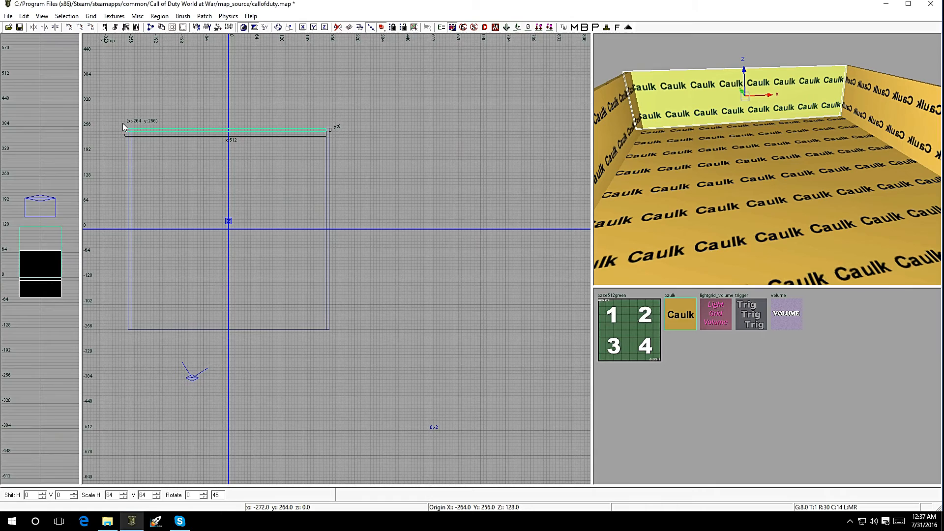
pyautogui.moveTo(117, 137); pyautogui.dragTo(132, 138)
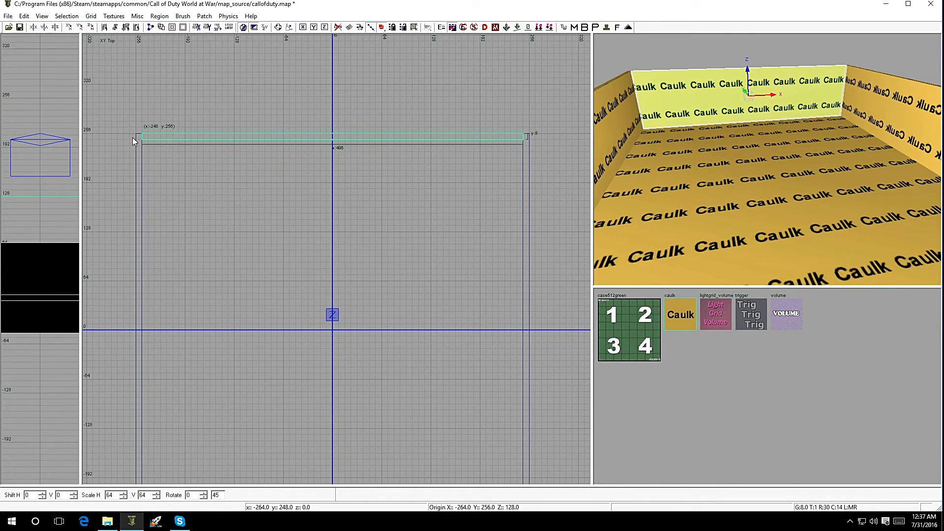
# - Duplicate the 496-unit wall onto the opposite y = -256 edge of the floor and deselect it
pyautogui.scroll(-2, 309, 176)
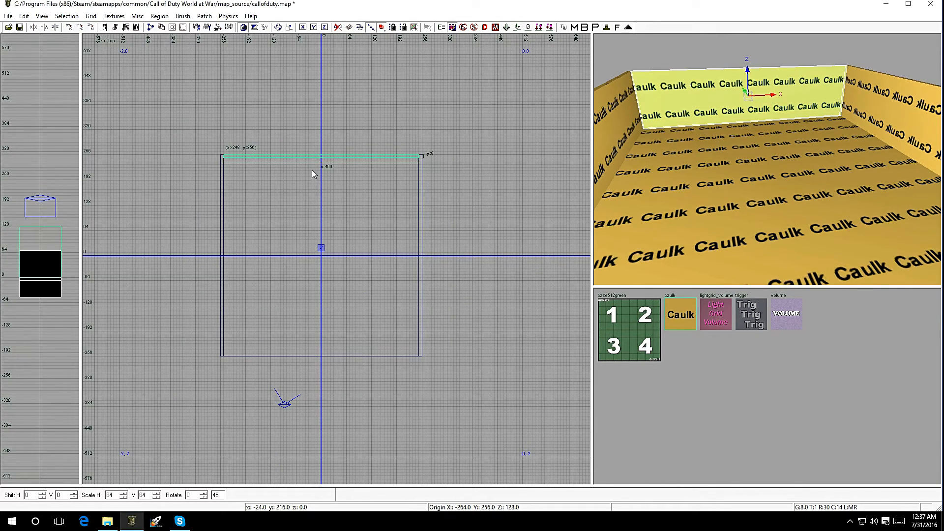
pyautogui.moveTo(328, 164)
pyautogui.mouseDown()
pyautogui.moveTo(314, 354)
pyautogui.moveTo(322, 358)
pyautogui.mouseUp()
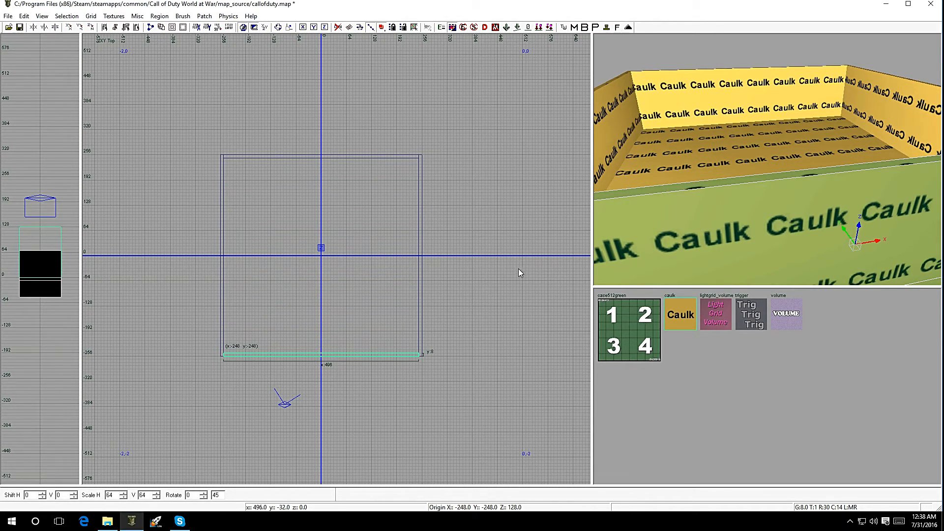
pyautogui.press('Escape')
pyautogui.moveTo(647, 214); pyautogui.dragTo(905, 192, button='right')
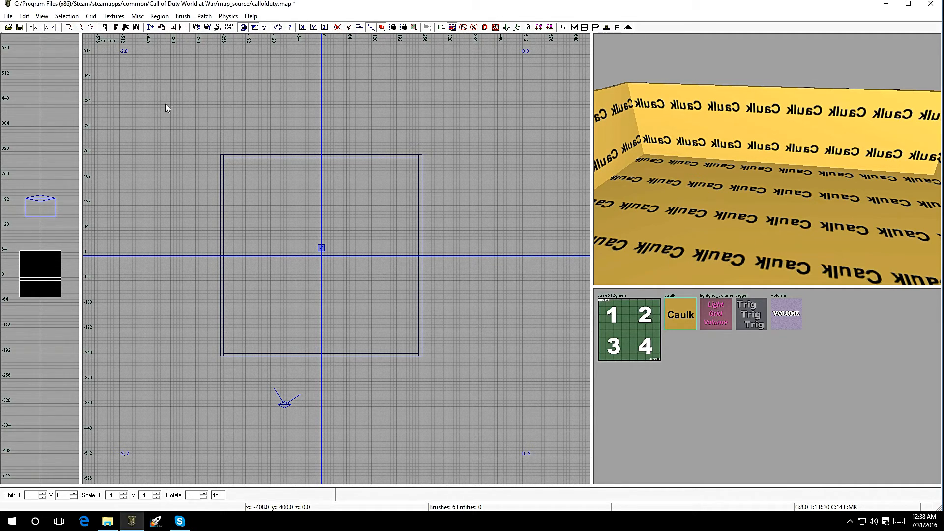
# - Draw a 496 by 496 ceiling brush between the walls and thin it to 8 units at the top, ending at z = 128
pyautogui.moveTo(223, 158)
pyautogui.mouseDown()
pyautogui.moveTo(329, 221)
pyautogui.moveTo(420, 252)
pyautogui.moveTo(388, 303)
pyautogui.moveTo(382, 365)
pyautogui.mouseUp()
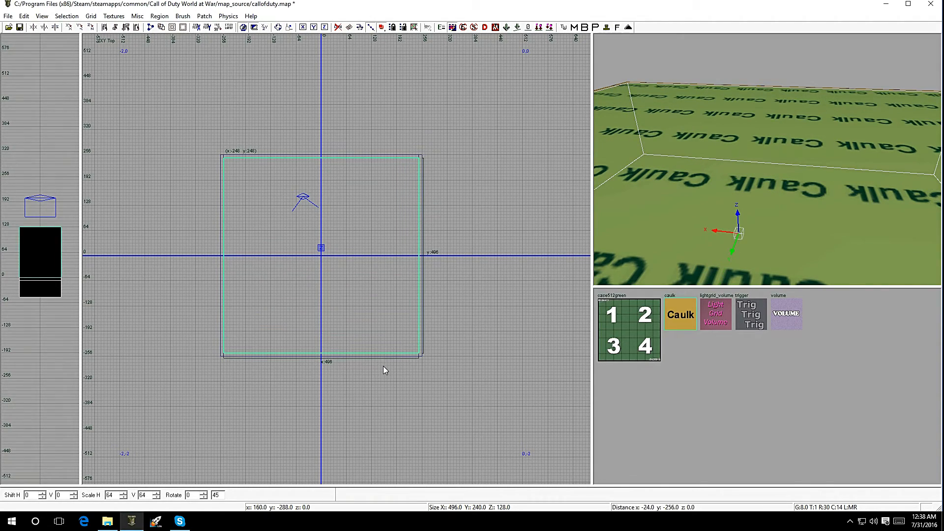
pyautogui.hotkey('ctrl', 'Tab')
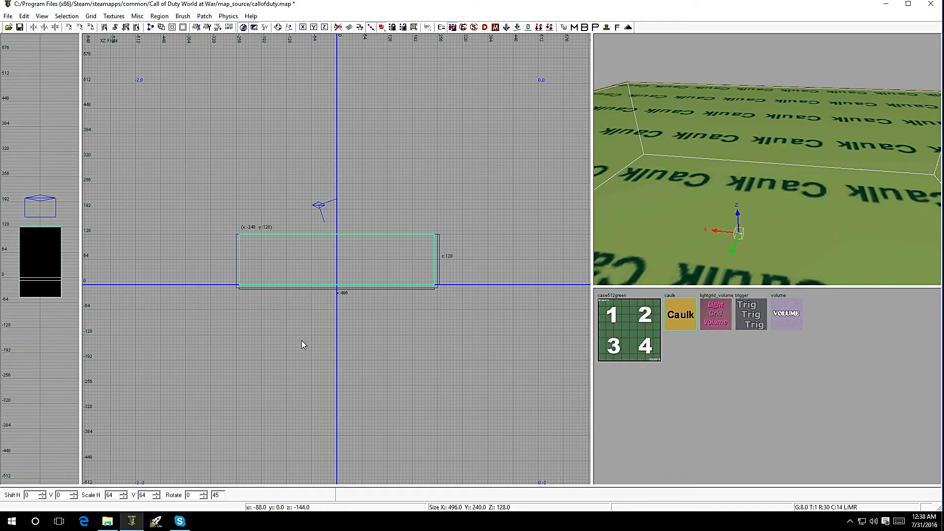
pyautogui.moveTo(302, 340); pyautogui.dragTo(314, 293)
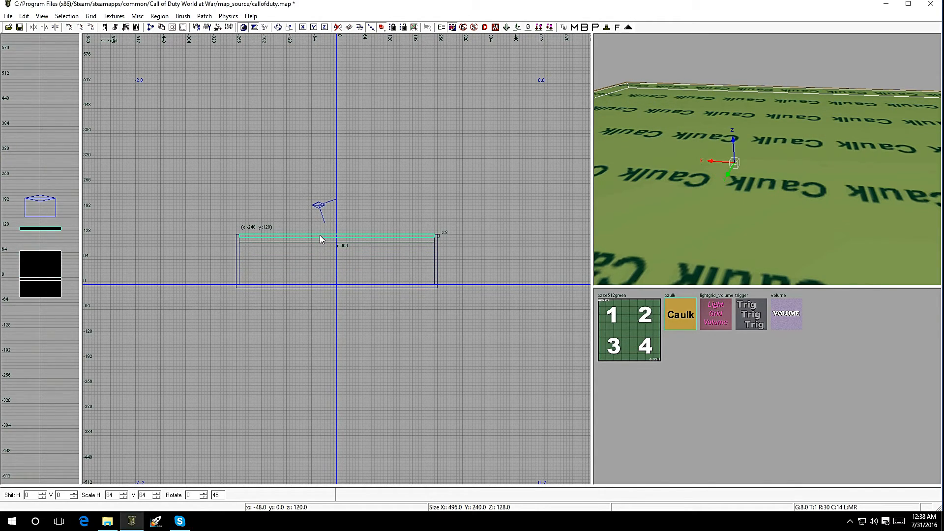
pyautogui.press('Escape')
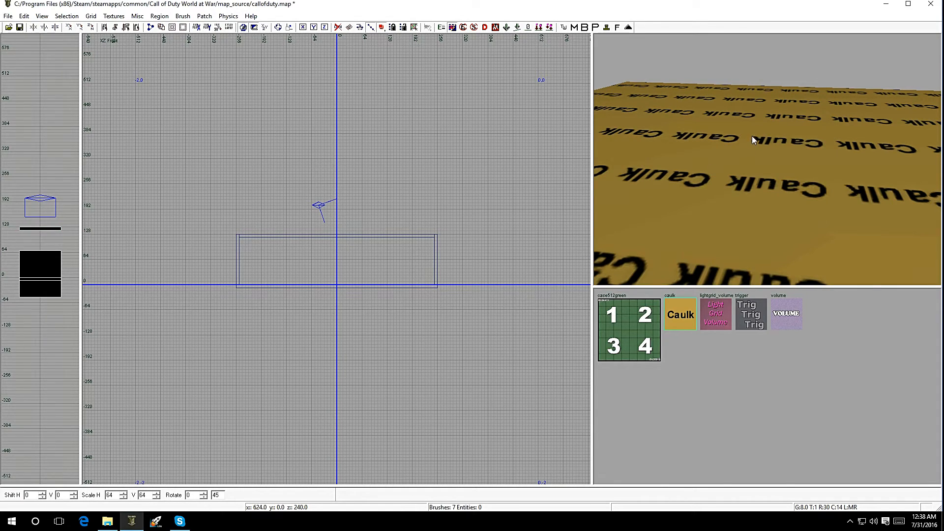
# - Select only the y = 256 and y = -256 walls from inside the room and split them with the clipper at x = -32
pyautogui.keyDown('ctrl'); pyautogui.moveTo(757, 125); pyautogui.dragTo(720, 124, button='right'); pyautogui.keyUp('ctrl')
pyautogui.hotkey('ctrl', 'Tab')
pyautogui.hotkey('ctrl', 'Tab')
pyautogui.keyDown('shift'); pyautogui.click(805, 152); pyautogui.keyUp('shift')
pyautogui.moveTo(805, 151); pyautogui.dragTo(830, 149, button='right')
pyautogui.keyDown('shift'); pyautogui.click(845, 150); pyautogui.keyUp('shift')
pyautogui.keyDown('shift'); pyautogui.click(702, 139); pyautogui.keyUp('shift')
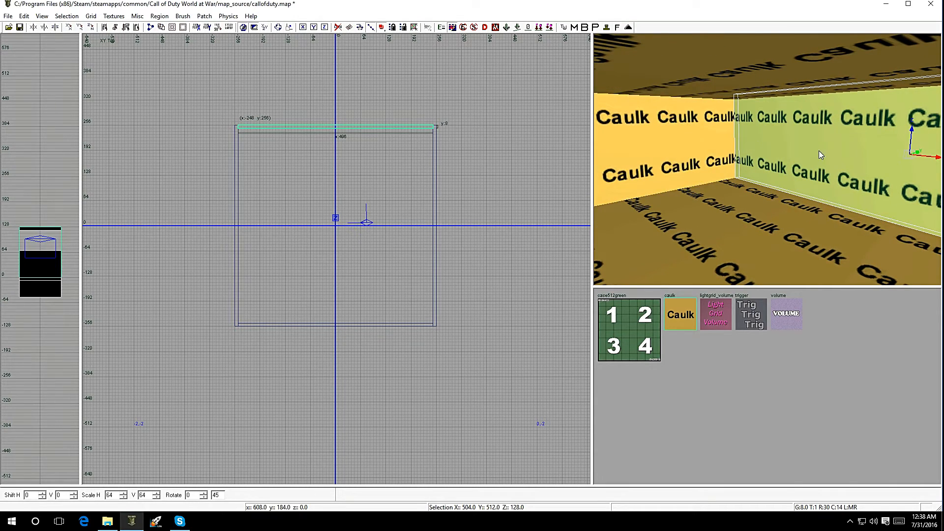
pyautogui.moveTo(824, 155); pyautogui.dragTo(821, 148, button='right')
pyautogui.keyDown('shift'); pyautogui.click(821, 148); pyautogui.keyUp('shift')
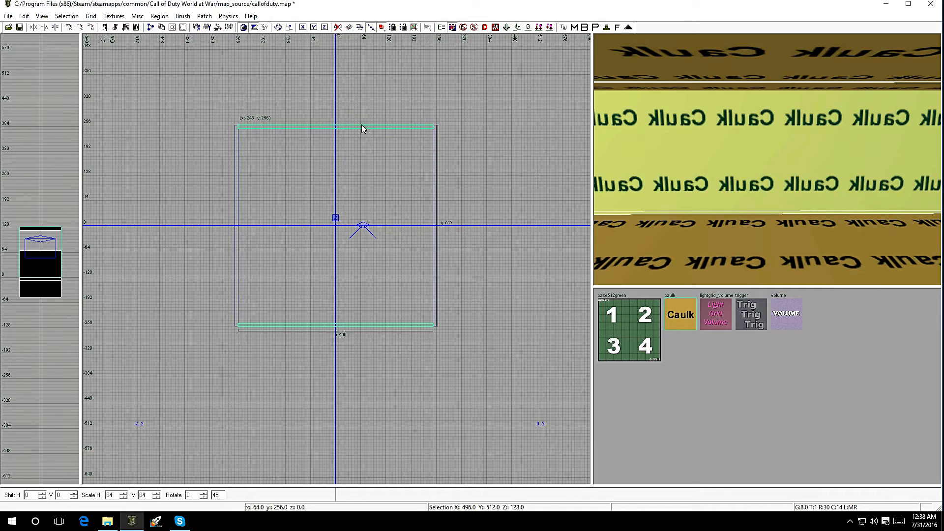
pyautogui.scroll(4, 323, 114)
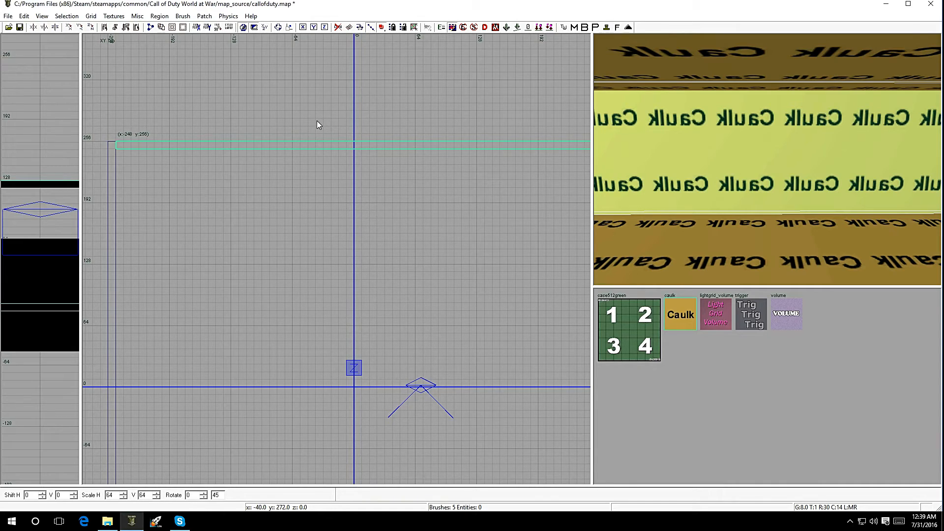
pyautogui.press('x')
pyautogui.click(323, 125)
pyautogui.click(323, 168)
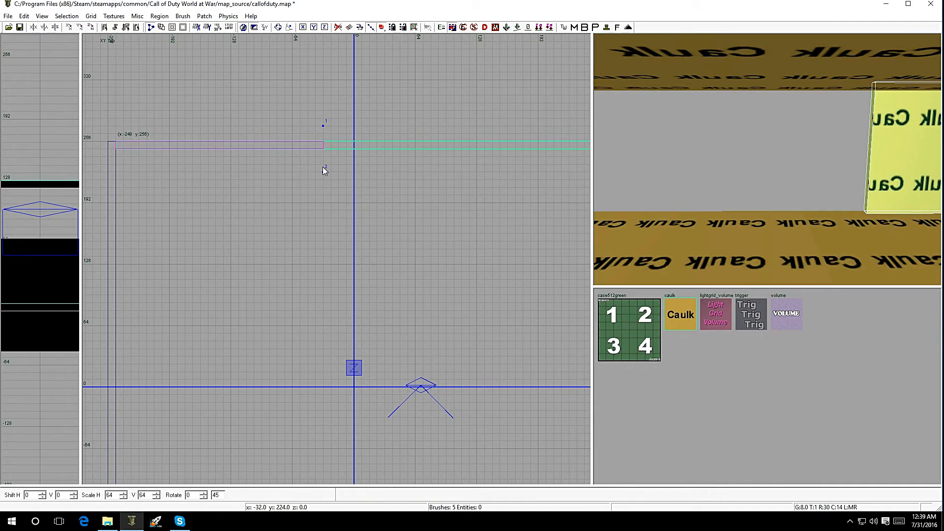
pyautogui.press('Return')
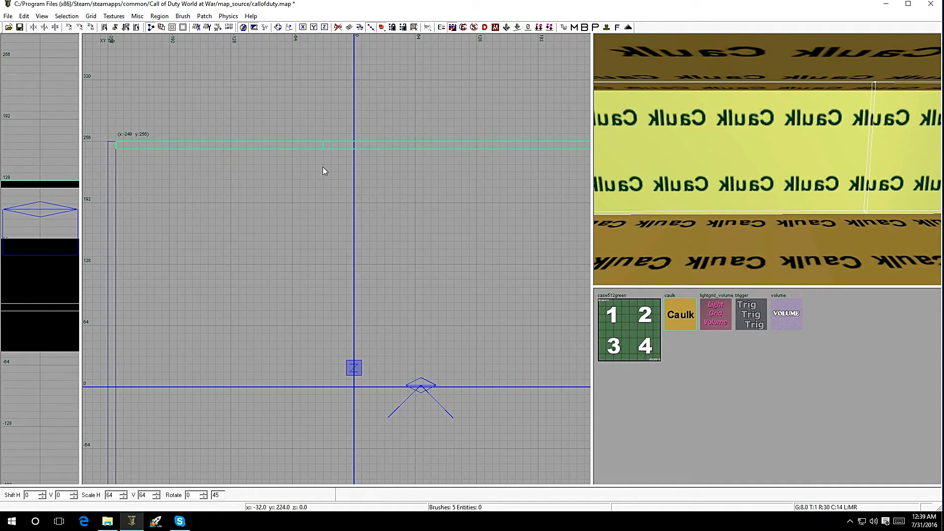
# - Split the y = 256 and y = -256 walls with the clipper at x = 32 and deselect them
pyautogui.click(385, 122)
pyautogui.click(385, 157)
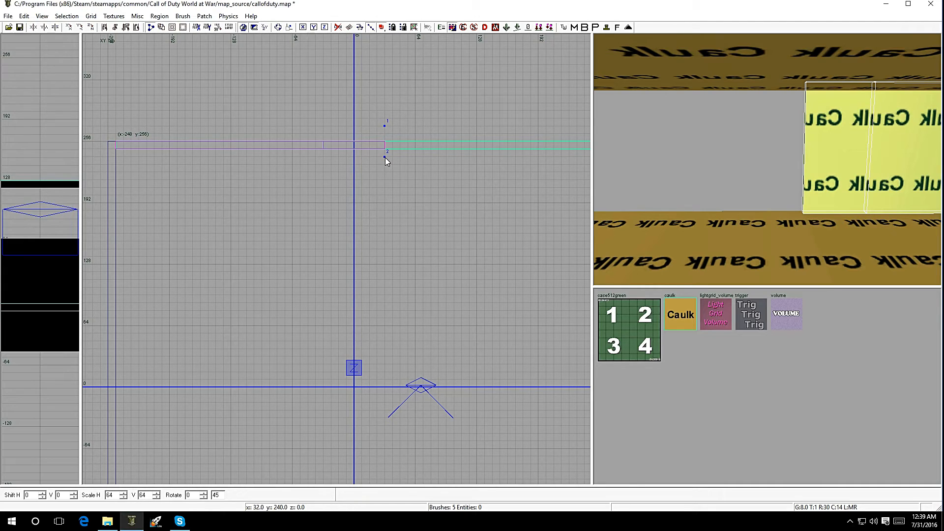
pyautogui.press('Return')
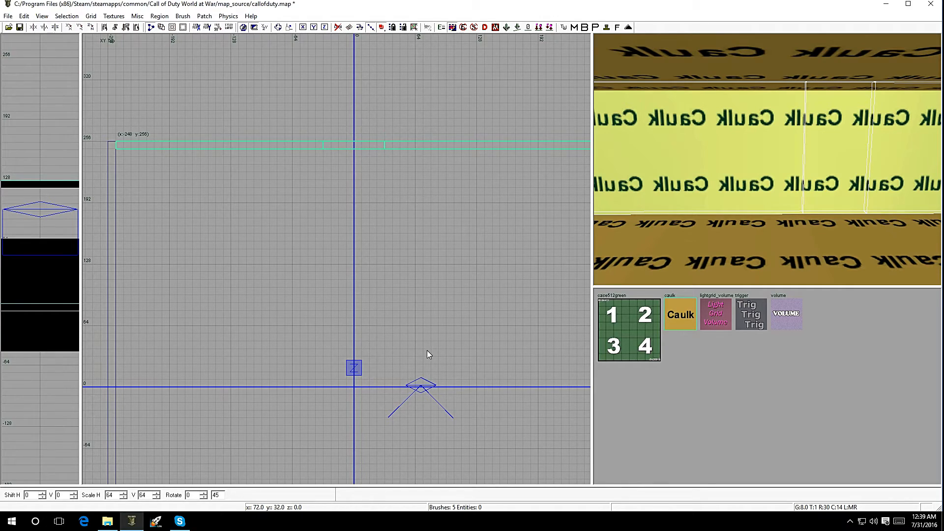
pyautogui.scroll(-2, 427, 350)
pyautogui.scroll(-4, 427, 349)
pyautogui.scroll(3, 417, 442)
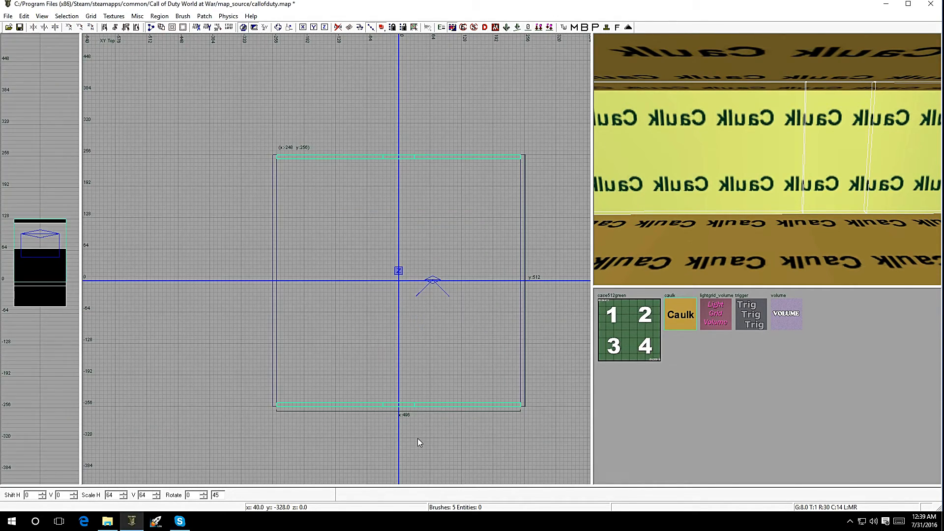
pyautogui.scroll(2, 417, 438)
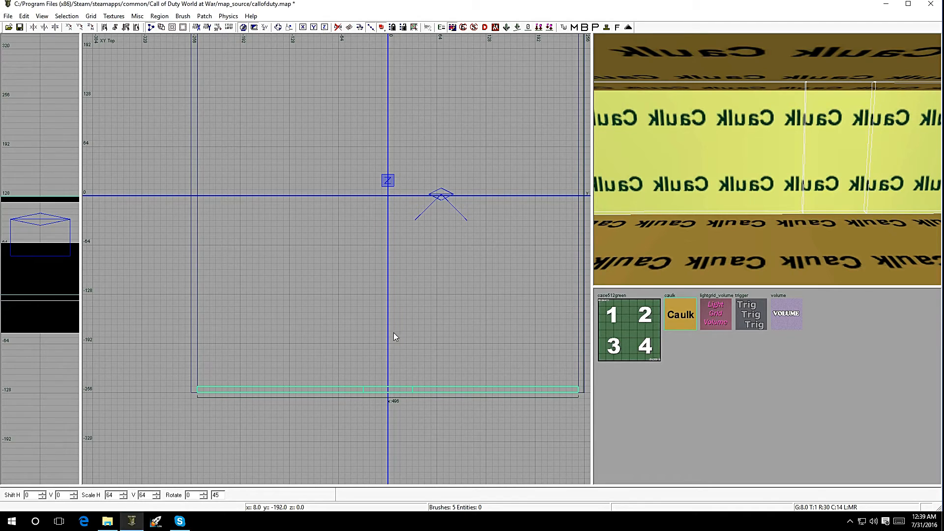
pyautogui.scroll(-2, 393, 332)
pyautogui.scroll(2, 400, 99)
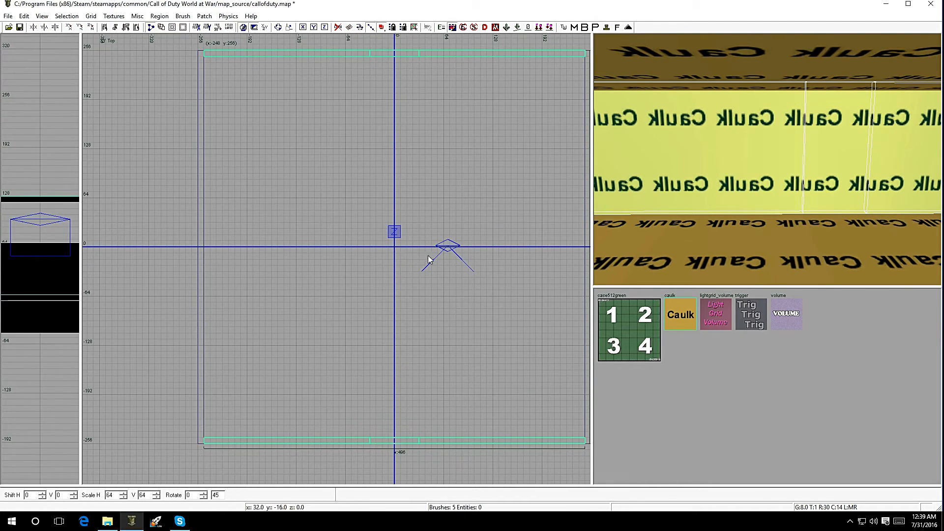
pyautogui.moveTo(777, 179)
pyautogui.mouseDown(button='right')
pyautogui.moveTo(678, 191)
pyautogui.moveTo(777, 179)
pyautogui.mouseUp(button='right')
pyautogui.press('Escape')
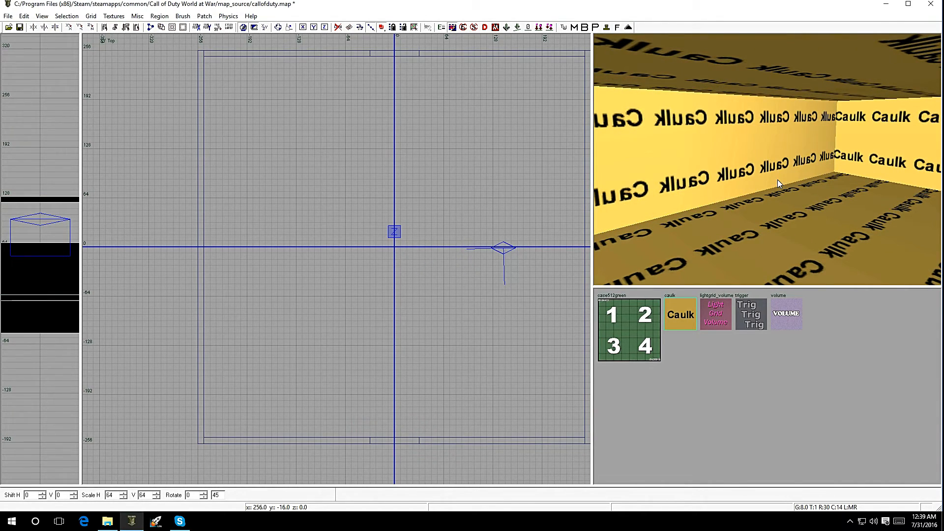
# - Select the 64-unit middle sections of the y = 256 and y = -256 walls and delete them to open doorways
pyautogui.keyDown('shift'); pyautogui.click(709, 150); pyautogui.keyUp('shift')
pyautogui.moveTo(709, 150)
pyautogui.mouseDown(button='right')
pyautogui.moveTo(787, 151)
pyautogui.moveTo(668, 163)
pyautogui.mouseUp(button='right')
pyautogui.keyDown('shift'); pyautogui.click(681, 152); pyautogui.keyUp('shift')
pyautogui.keyDown('shift'); pyautogui.click(694, 148); pyautogui.keyUp('shift')
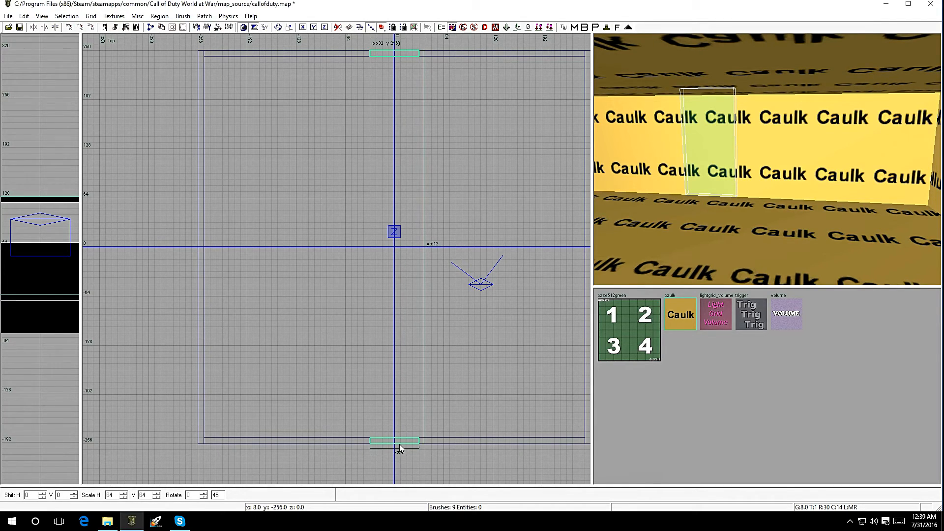
pyautogui.press('Delete')
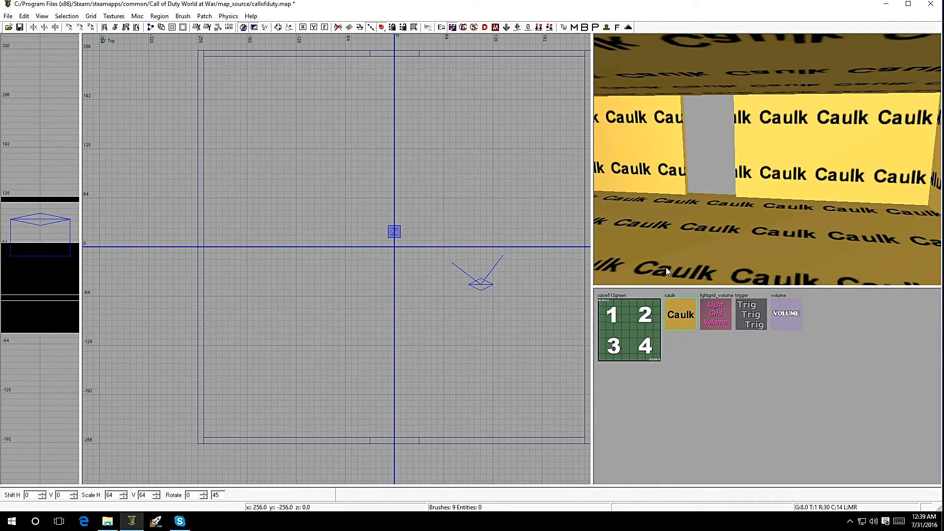
# - Select the x = -256 and x = 256 side walls and split them with the clipper at y = -32 in the side view
pyautogui.moveTo(715, 184)
pyautogui.mouseDown(button='right')
pyautogui.moveTo(668, 174)
pyautogui.moveTo(695, 150)
pyautogui.moveTo(683, 154)
pyautogui.mouseUp(button='right')
pyautogui.keyDown('shift'); pyautogui.click(695, 150); pyautogui.keyUp('shift')
pyautogui.keyDown('shift'); pyautogui.click(726, 156); pyautogui.keyUp('shift')
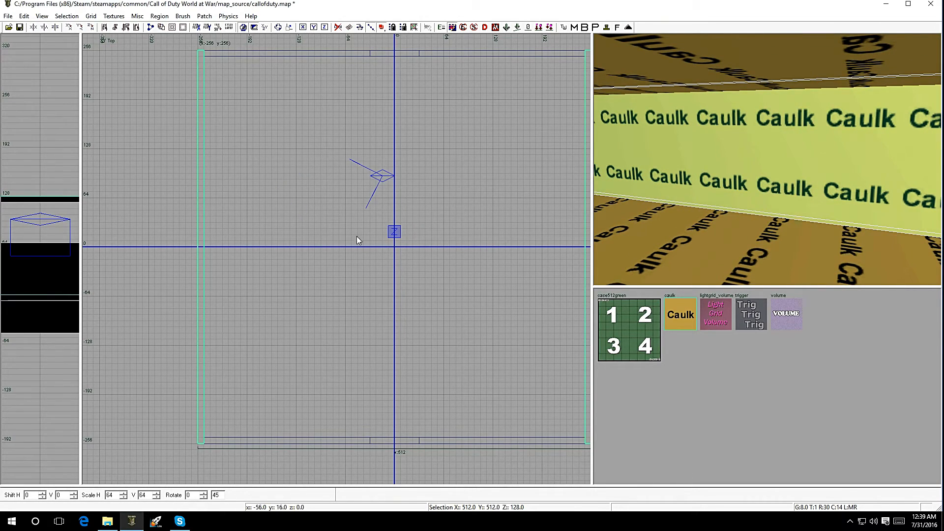
pyautogui.scroll(-2, 358, 297)
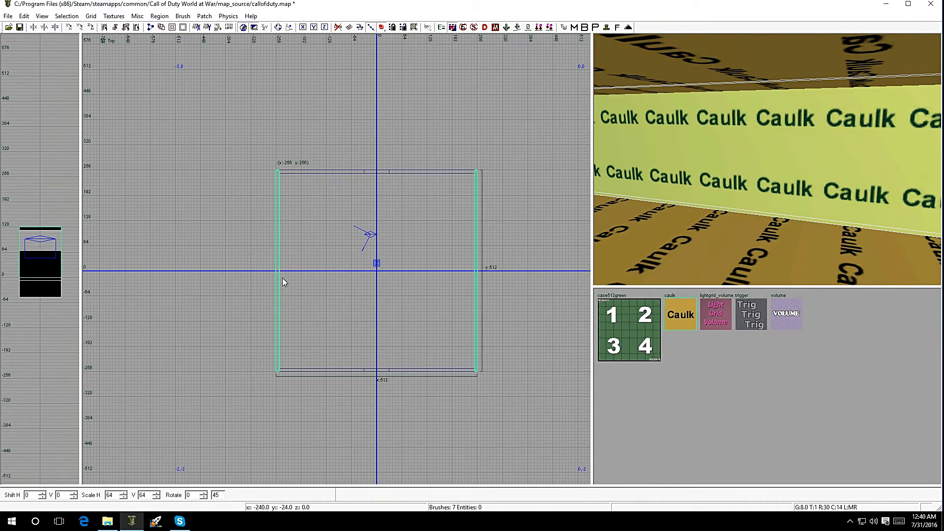
pyautogui.hotkey('ctrl', 'Tab')
pyautogui.hotkey('ctrl', 'Tab')
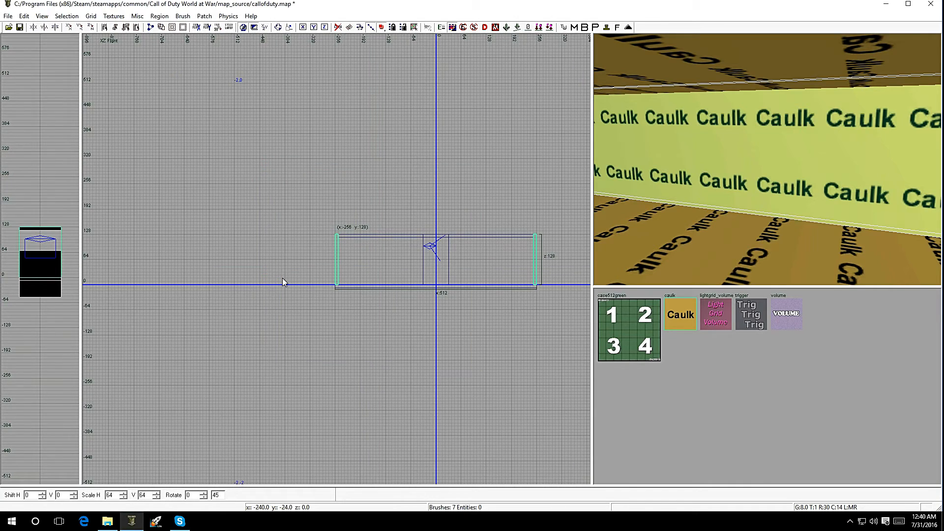
pyautogui.scroll(4, 323, 263)
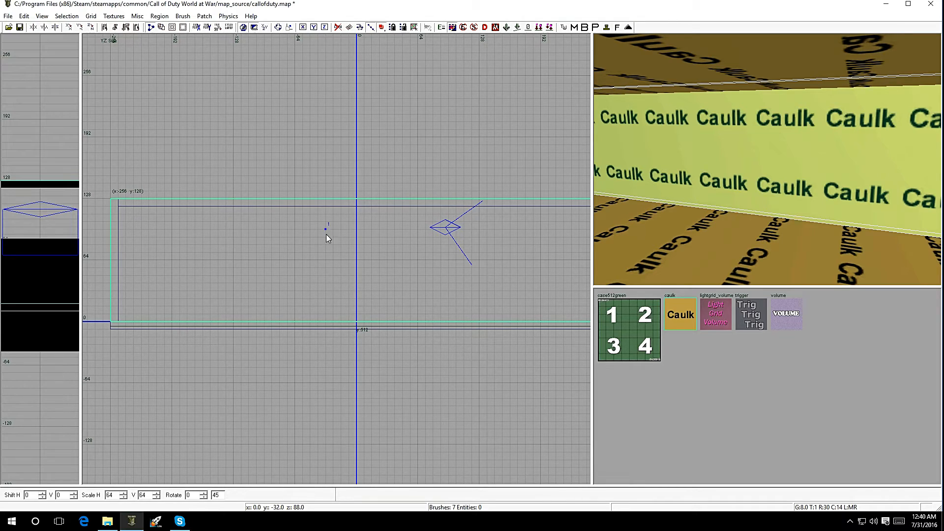
pyautogui.press('x')
pyautogui.click(326, 229)
pyautogui.click(326, 248)
pyautogui.hotkey('shift', 'Return')
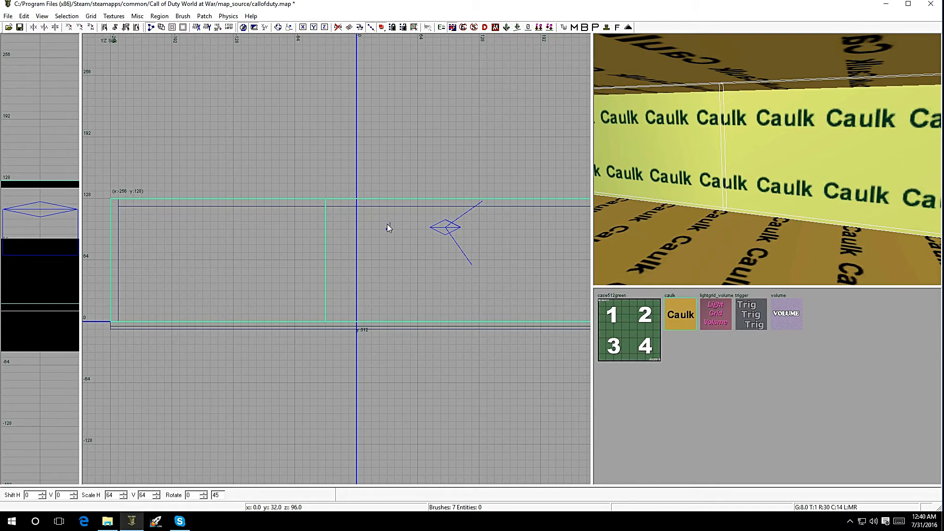
# - Split both side walls again with the clipper at y = 32 and deselect them
pyautogui.click(386, 253)
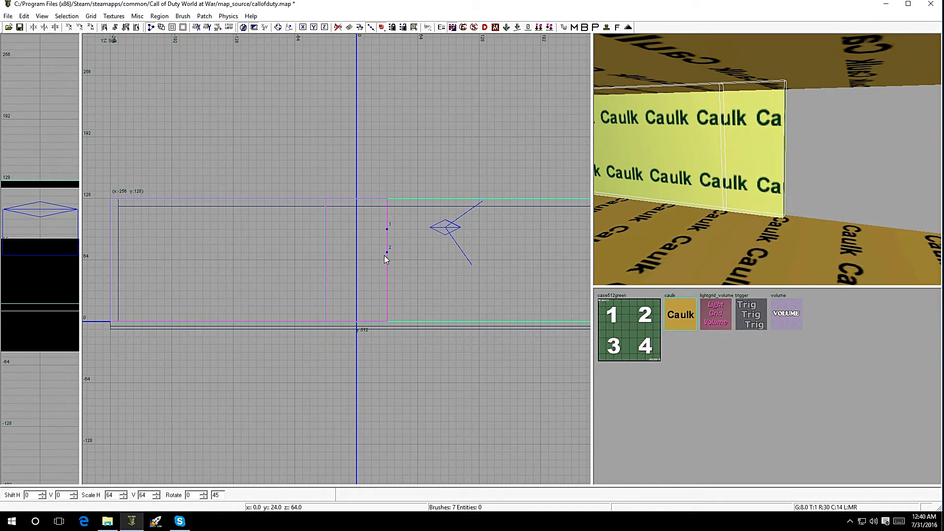
pyautogui.hotkey('shift', 'Return')
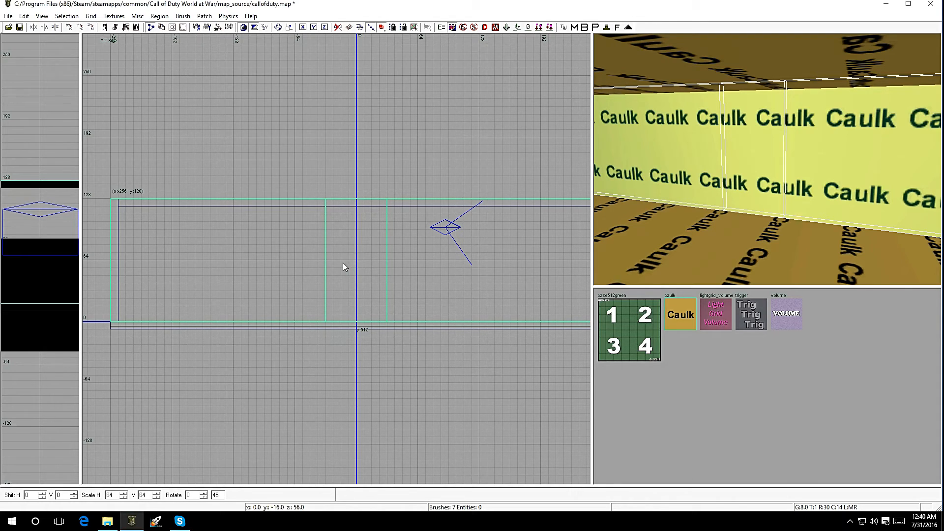
pyautogui.press('Escape')
pyautogui.press('Escape')
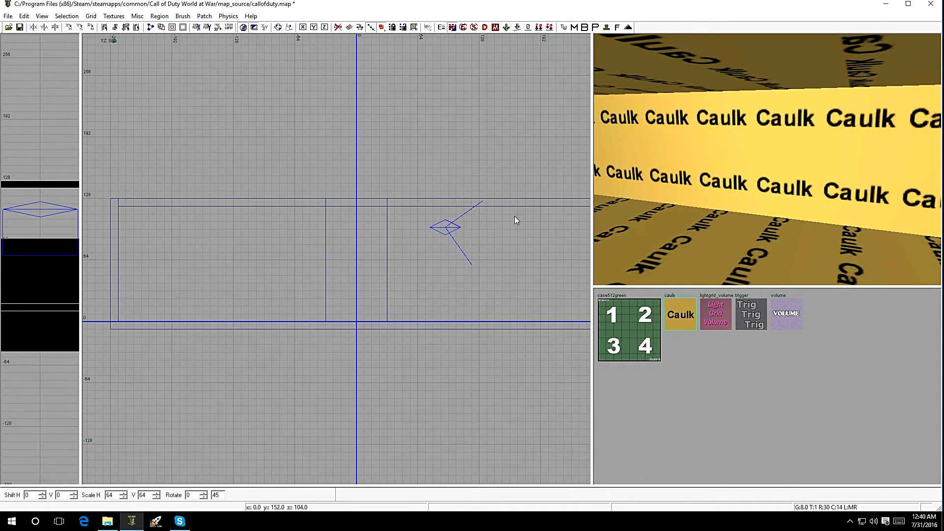
# - Select the 64-unit middle sections of both side walls and delete them to open doorways
pyautogui.keyDown('shift'); pyautogui.click(721, 146); pyautogui.keyUp('shift')
pyautogui.moveTo(726, 168); pyautogui.dragTo(760, 154, button='right')
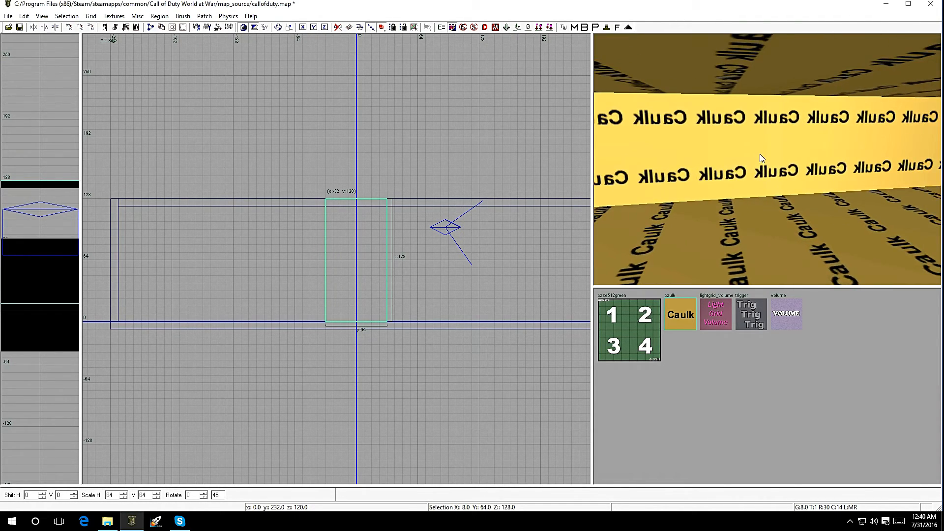
pyautogui.keyDown('shift'); pyautogui.click(766, 148); pyautogui.keyUp('shift')
pyautogui.keyDown('shift'); pyautogui.click(767, 147); pyautogui.keyUp('shift')
pyautogui.keyDown('shift'); pyautogui.click(784, 139); pyautogui.keyUp('shift')
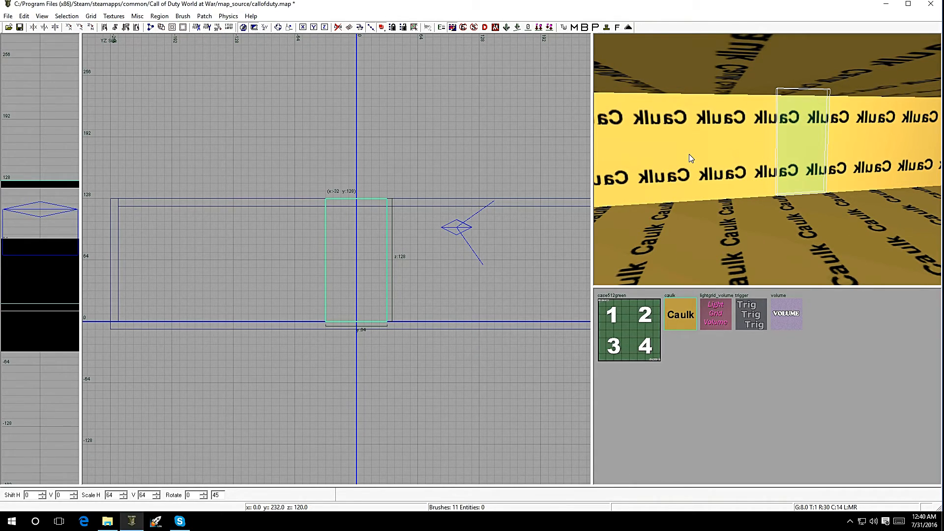
pyautogui.press('Delete')
pyautogui.moveTo(732, 142)
pyautogui.mouseDown(button='right')
pyautogui.moveTo(942, 142)
pyautogui.moveTo(731, 144)
pyautogui.mouseUp(button='right')
# - Insert the misc prefab adam_zombie_barrier.map from the zombiemode folder near the room's centre in the top view
pyautogui.hotkey('ctrl', 'Tab')
pyautogui.hotkey('ctrl', 'Tab')
pyautogui.hotkey('ctrl', 'Tab')
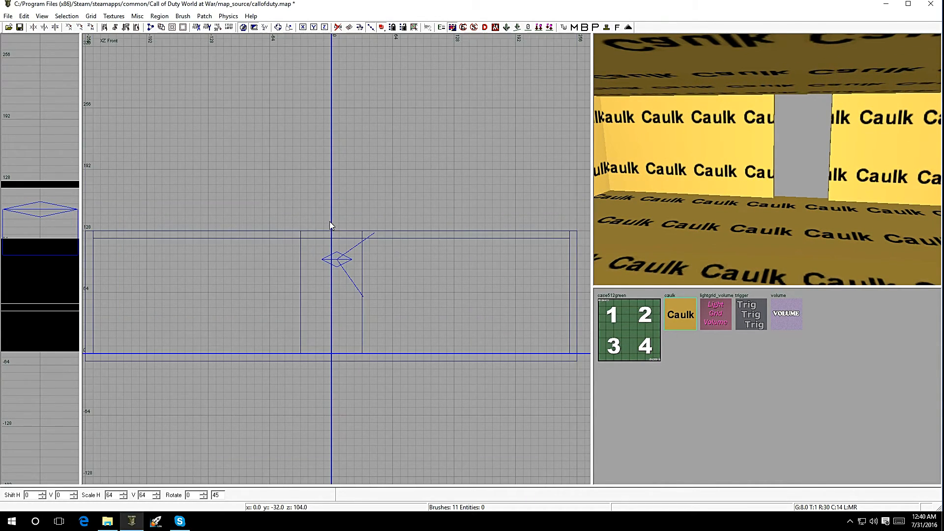
pyautogui.hotkey('ctrl', 'Tab')
pyautogui.hotkey('ctrl', 'Tab')
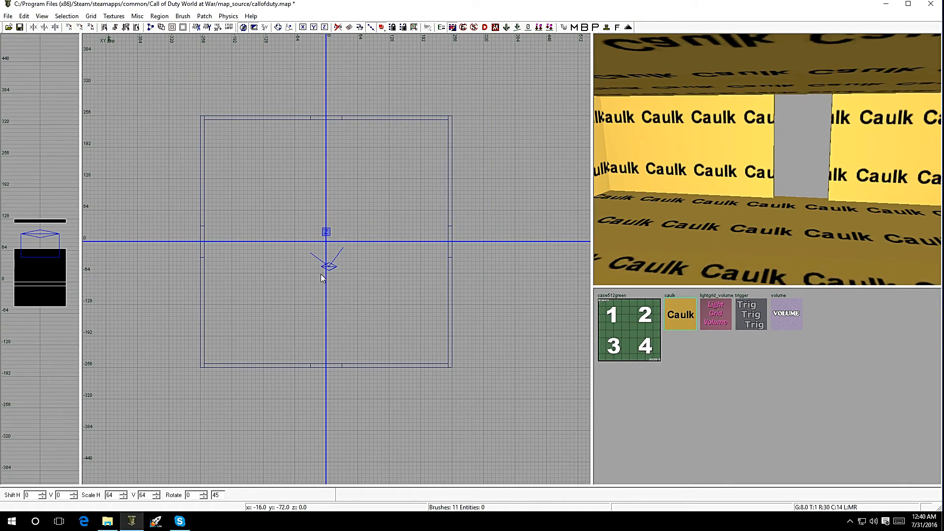
pyautogui.rightClick(323, 239)
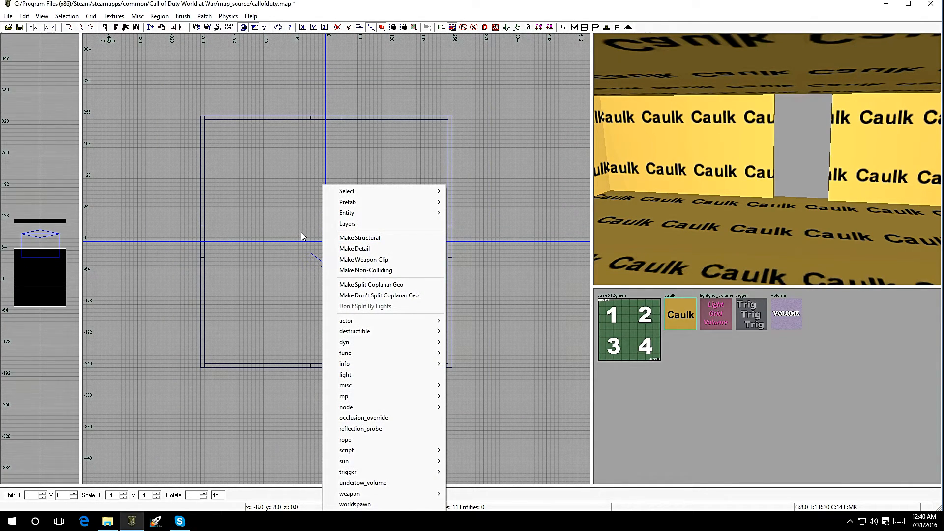
pyautogui.moveTo(377, 385)
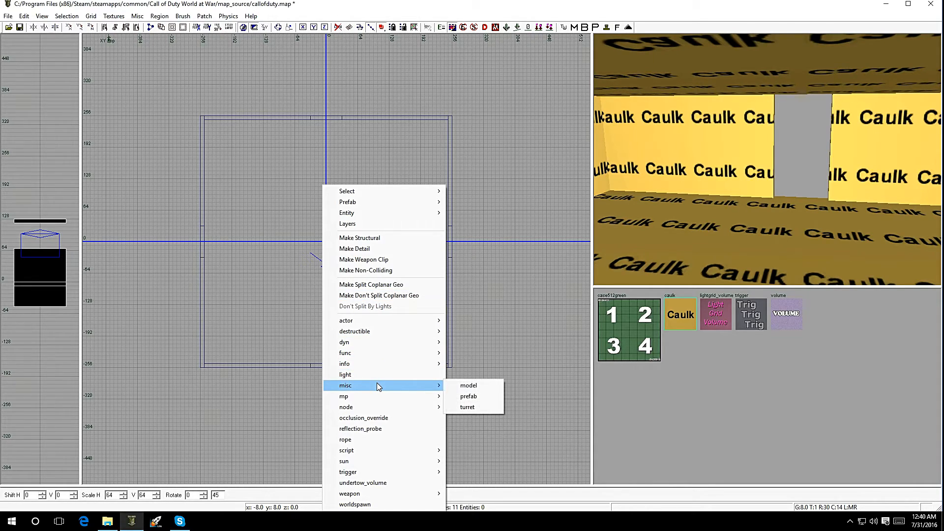
pyautogui.click(468, 396)
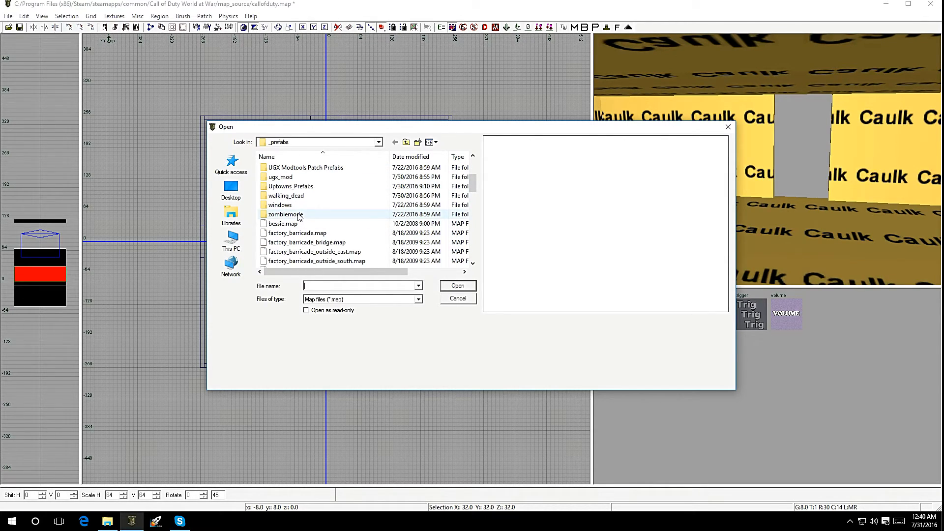
pyautogui.doubleClick(294, 215)
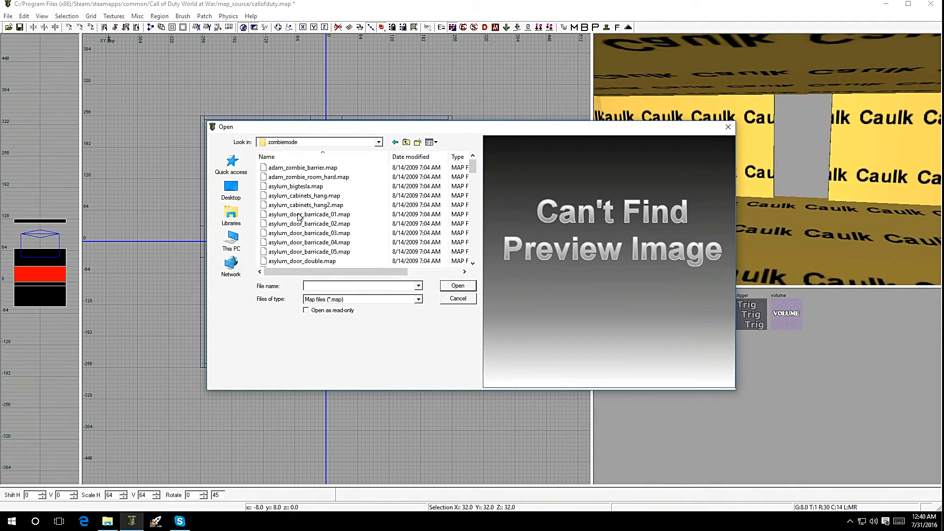
pyautogui.doubleClick(304, 169)
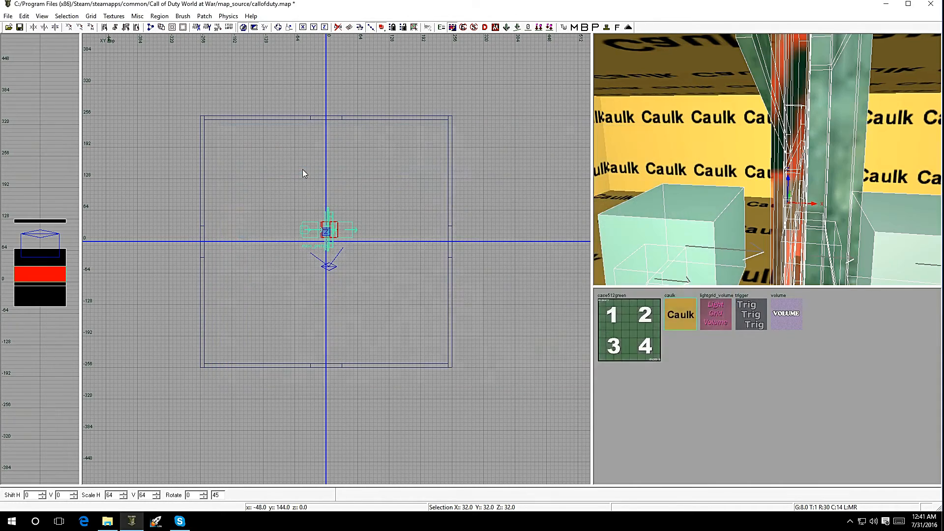
# - Inspect the inserted zombie barrier prefab from both sides in the 3D view and delete it
pyautogui.press('Escape')
pyautogui.moveTo(797, 215)
pyautogui.mouseDown(button='right')
pyautogui.moveTo(772, 211)
pyautogui.moveTo(760, 191)
pyautogui.moveTo(792, 206)
pyautogui.moveTo(782, 172)
pyautogui.moveTo(775, 209)
pyautogui.moveTo(777, 177)
pyautogui.moveTo(791, 168)
pyautogui.mouseUp(button='right')
pyautogui.keyDown('shift'); pyautogui.click(726, 116); pyautogui.keyUp('shift')
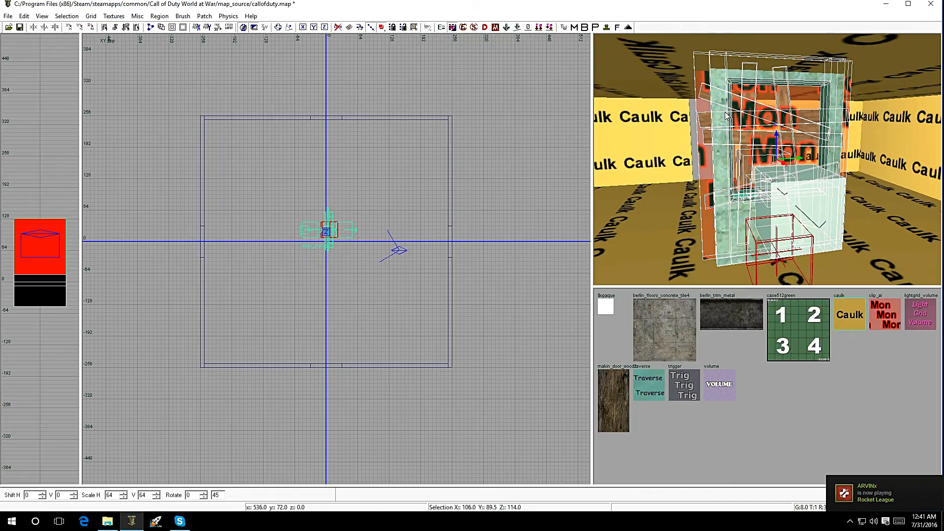
pyautogui.moveTo(752, 186)
pyautogui.mouseDown(button='right')
pyautogui.moveTo(712, 142)
pyautogui.moveTo(757, 148)
pyautogui.moveTo(760, 207)
pyautogui.moveTo(771, 189)
pyautogui.moveTo(755, 191)
pyautogui.mouseUp(button='right')
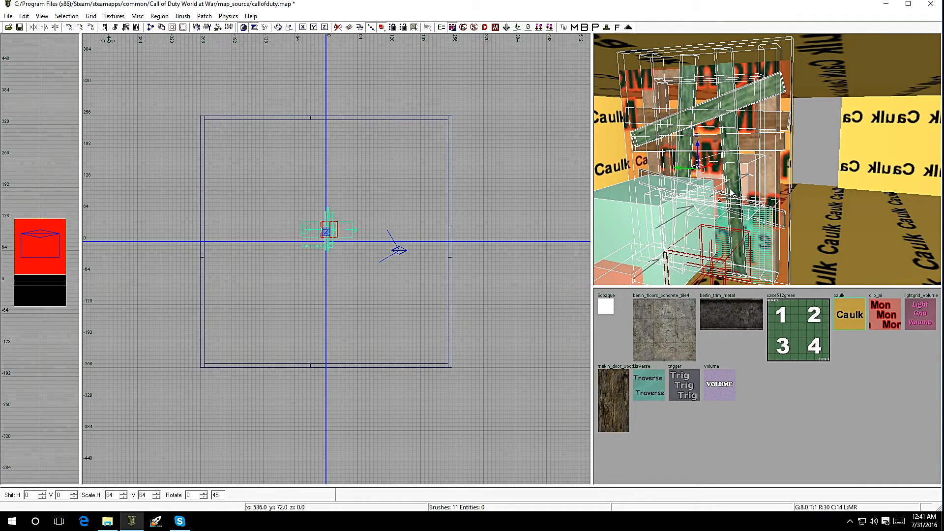
pyautogui.press('BackSpace')
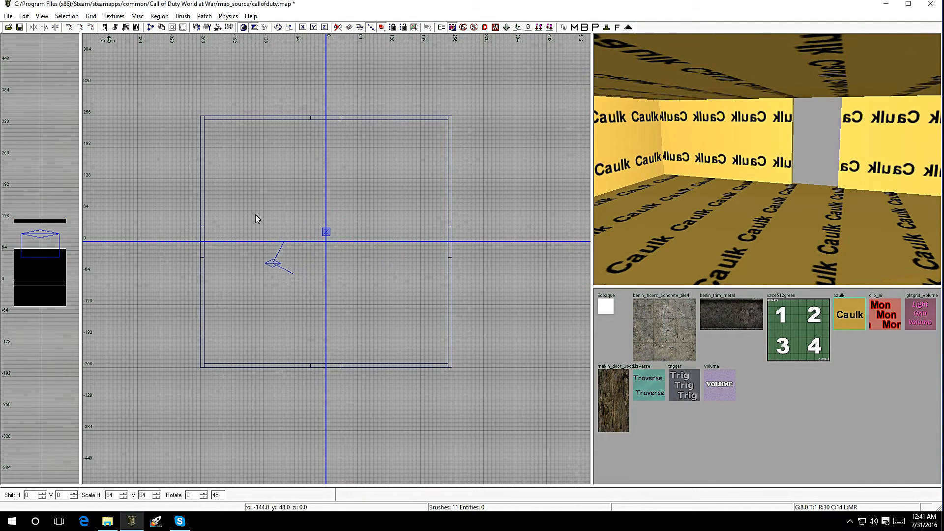
# - Insert the misc prefab Uptowns_zombie_barrier.map from the Uptowns_Prefabs folder into the top view
pyautogui.rightClick(315, 200)
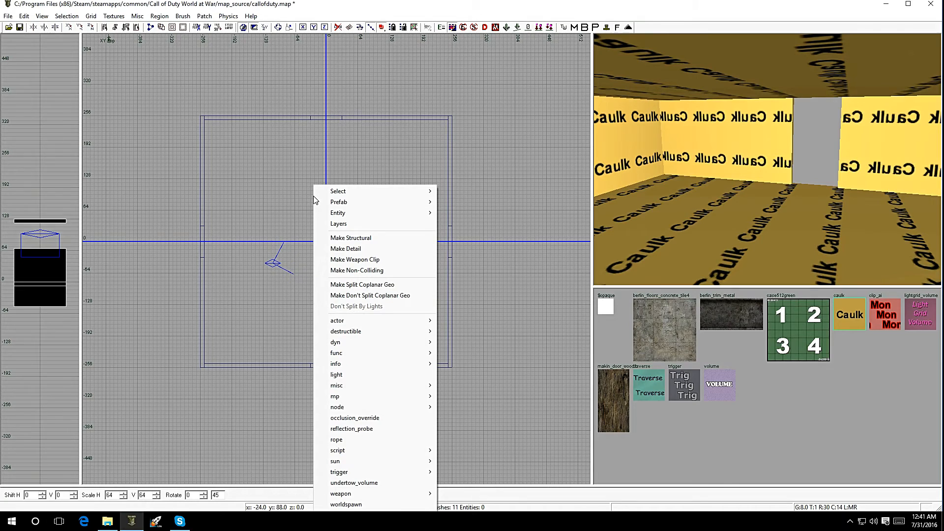
pyautogui.moveTo(378, 384)
pyautogui.moveTo(430, 386)
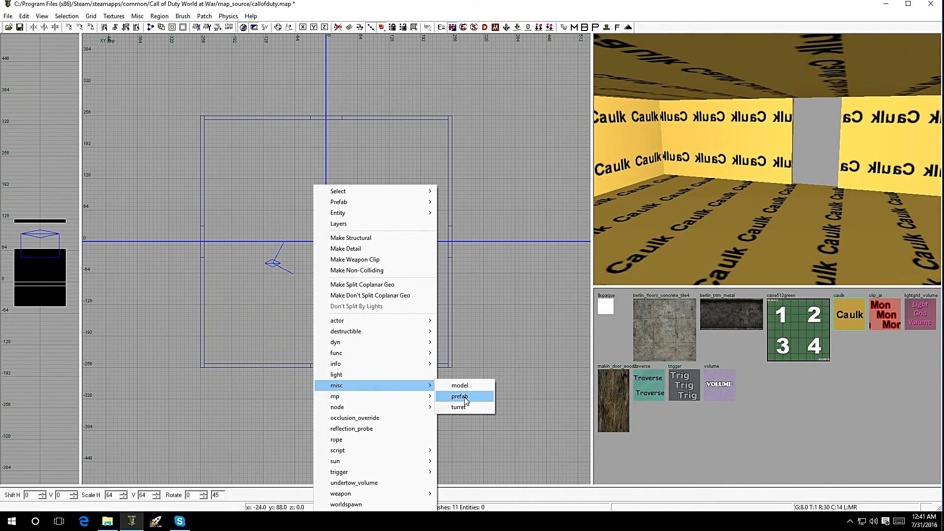
pyautogui.click(465, 399)
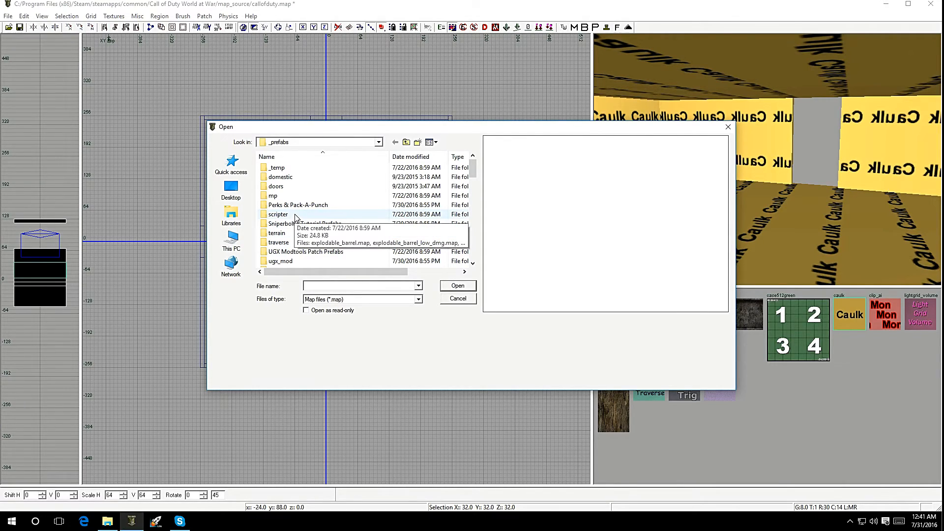
pyautogui.click(406, 142)
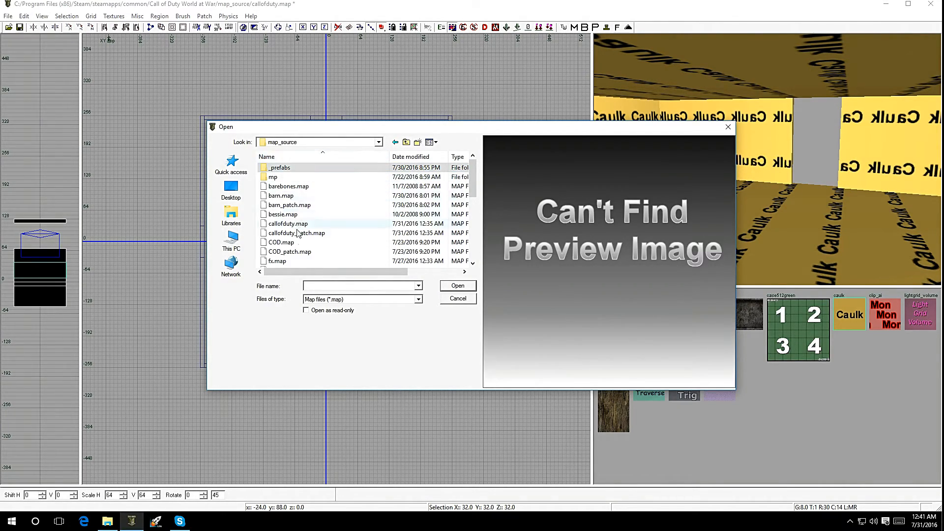
pyautogui.doubleClick(297, 170)
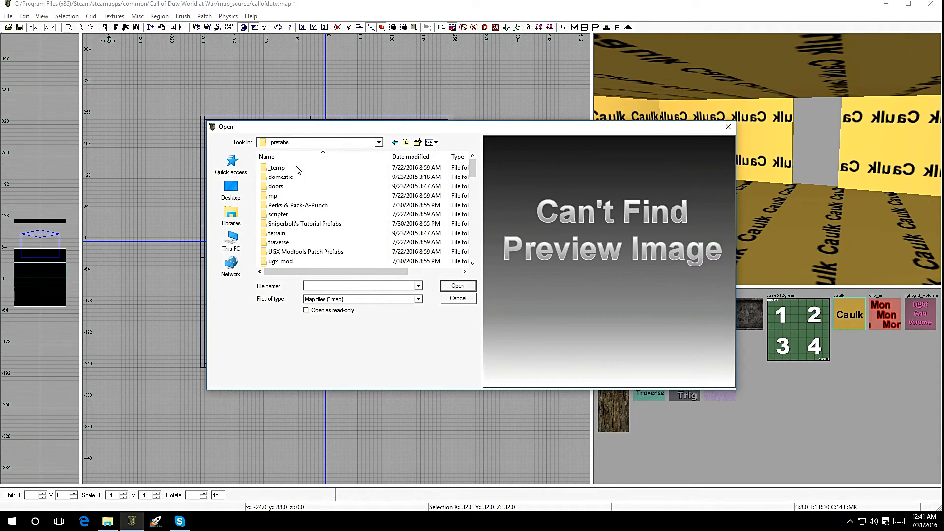
pyautogui.scroll(-3, 312, 232)
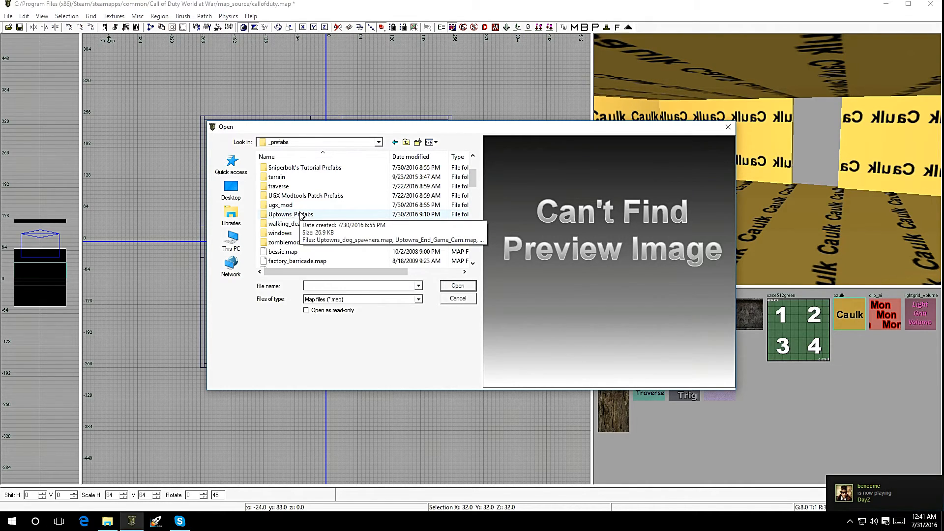
pyautogui.doubleClick(301, 215)
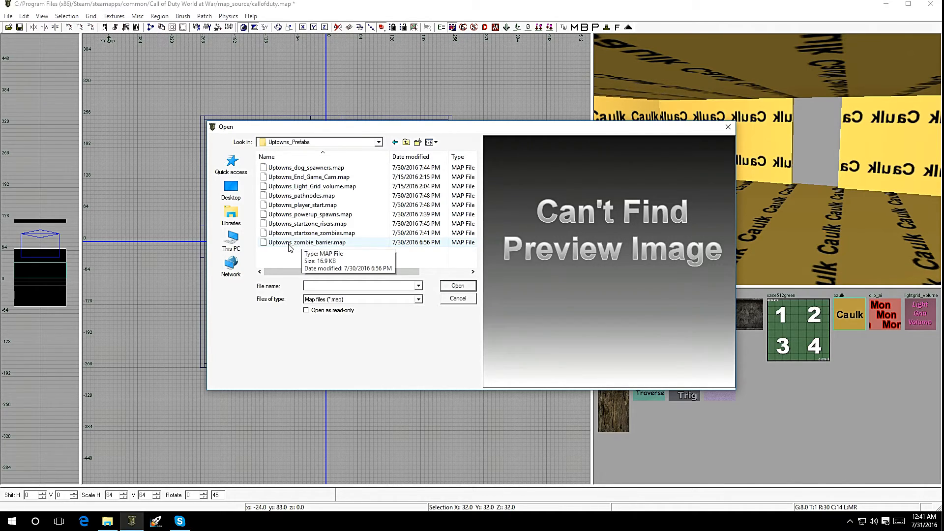
pyautogui.doubleClick(329, 242)
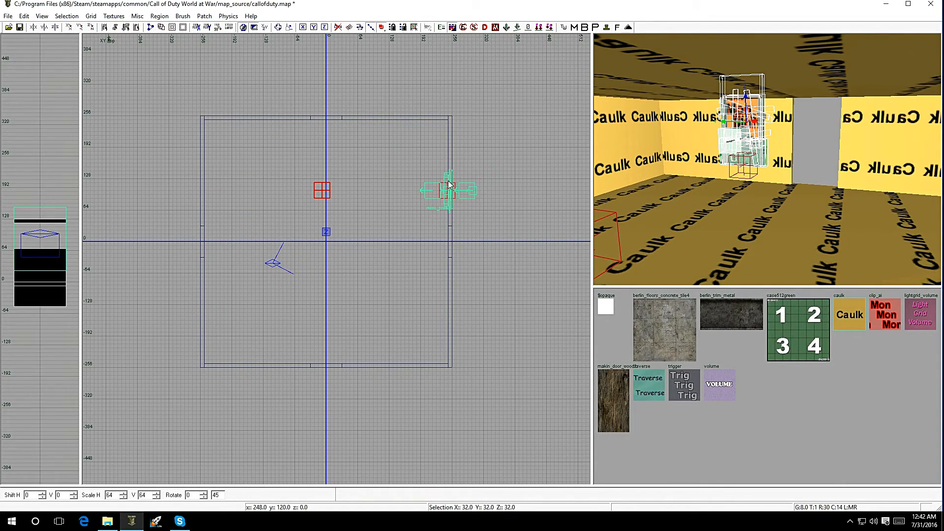
# - Move the zombie barrier prefab into the doorway of the room's right wall, centred on y = 0
pyautogui.moveTo(448, 185); pyautogui.dragTo(402, 219)
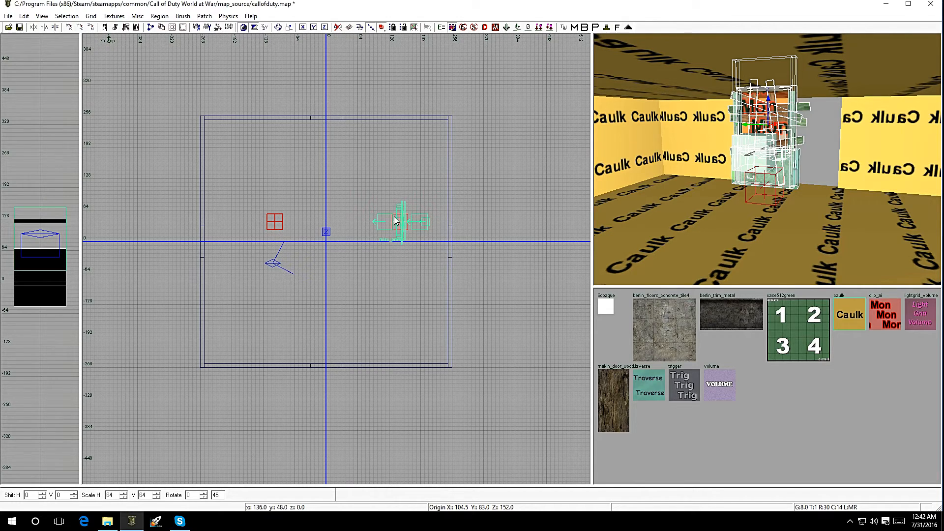
pyautogui.moveTo(396, 221); pyautogui.dragTo(452, 235)
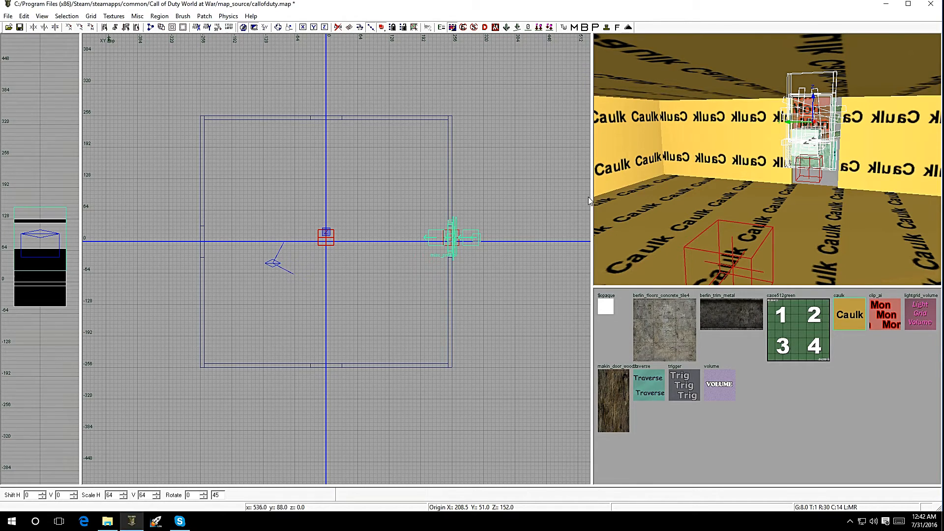
pyautogui.scroll(5, 456, 240)
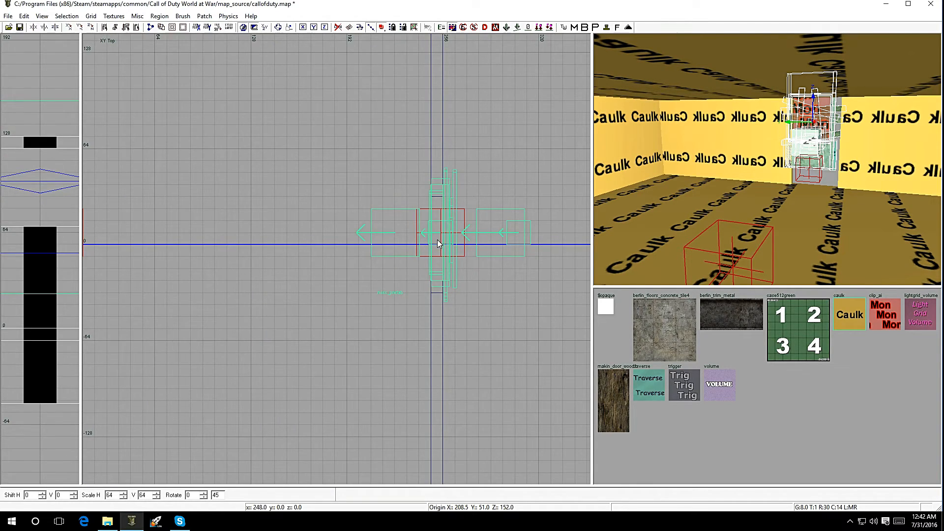
pyautogui.moveTo(437, 240); pyautogui.dragTo(438, 246)
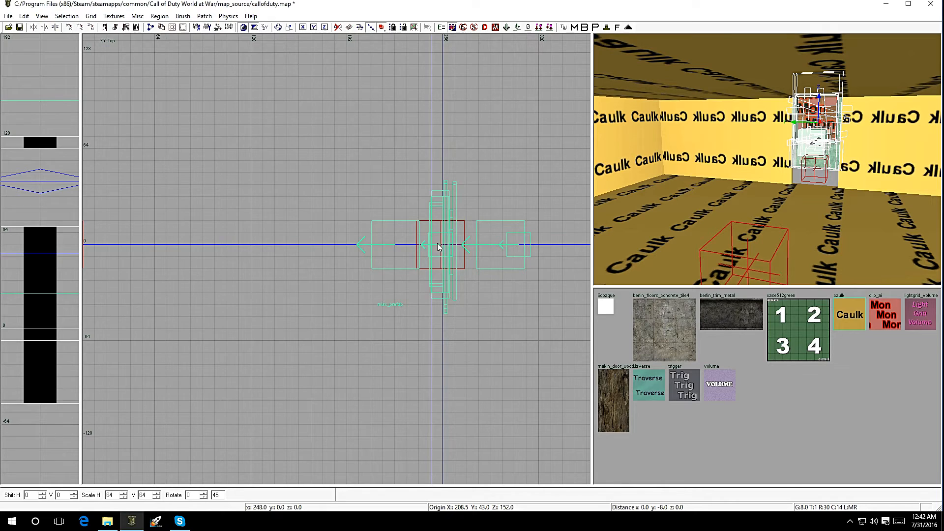
pyautogui.moveTo(438, 243)
pyautogui.mouseDown()
pyautogui.moveTo(507, 319)
pyautogui.moveTo(525, 317)
pyautogui.moveTo(444, 255)
pyautogui.mouseUp()
# - Check the barrier up close in the 3D view and the Manipulator Handles option in the preferences
pyautogui.moveTo(809, 151)
pyautogui.mouseDown(button='right')
pyautogui.moveTo(835, 118)
pyautogui.moveTo(811, 113)
pyautogui.moveTo(810, 150)
pyautogui.mouseUp(button='right')
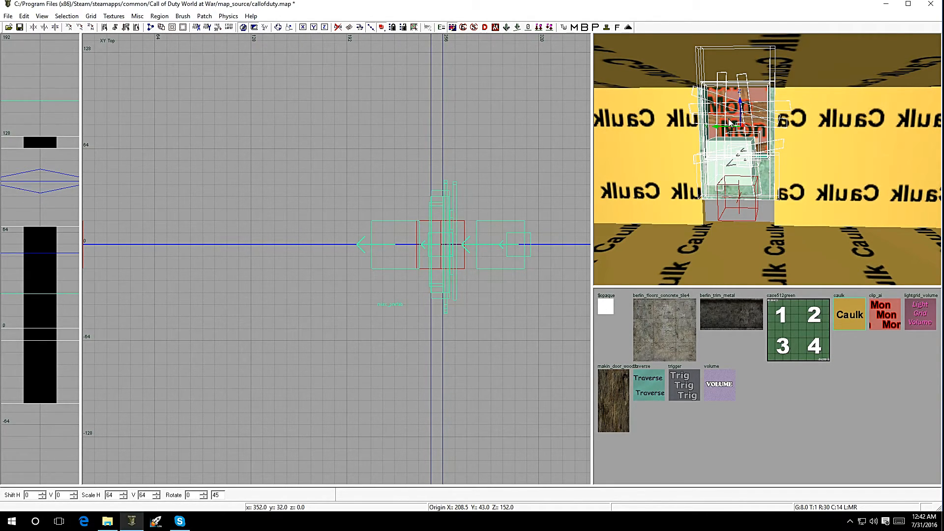
pyautogui.moveTo(727, 121)
pyautogui.mouseDown(button='right')
pyautogui.moveTo(752, 113)
pyautogui.moveTo(737, 84)
pyautogui.moveTo(726, 124)
pyautogui.mouseUp(button='right')
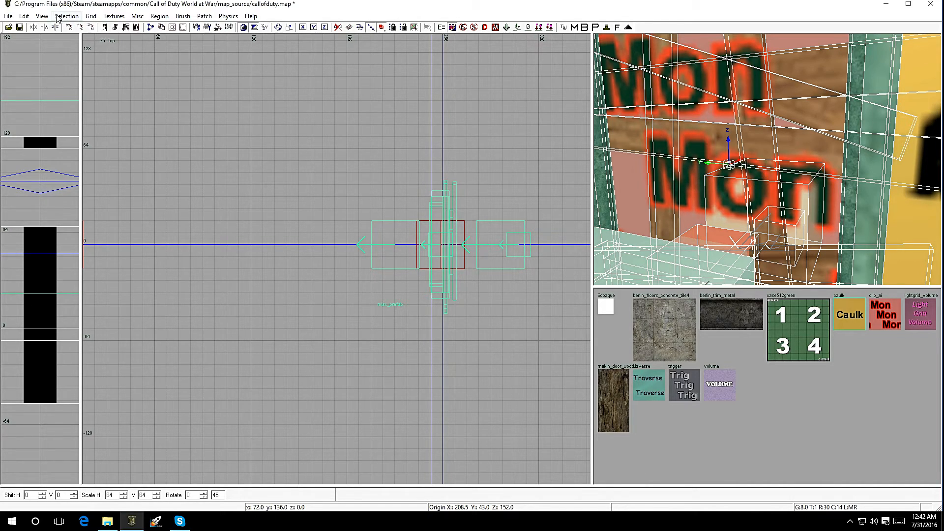
pyautogui.click(26, 17)
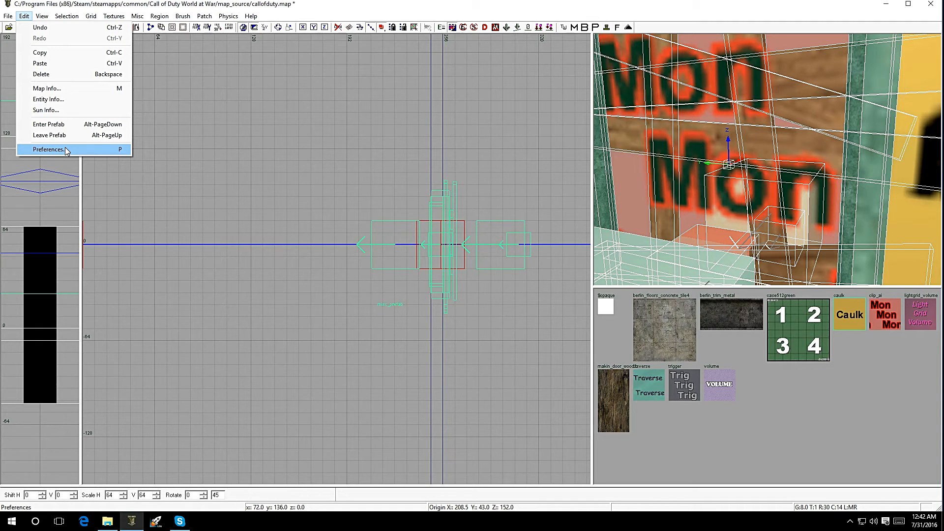
pyautogui.click(50, 149)
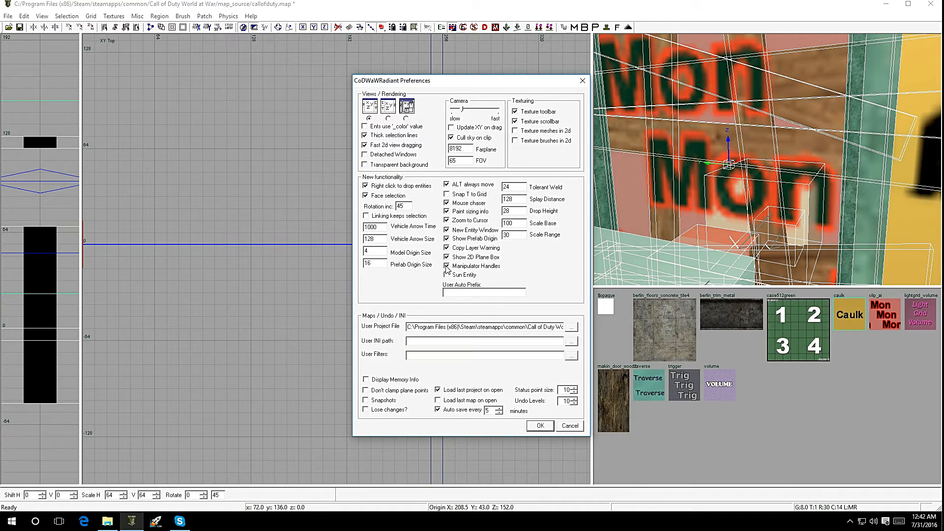
pyautogui.click(540, 426)
# - Lower the zombie barrier 24 units along Z so it rests on the floor, check it in the front view, and deselect it
pyautogui.rightClick(635, 170)
pyautogui.moveTo(635, 171); pyautogui.dragTo(695, 156, button='right')
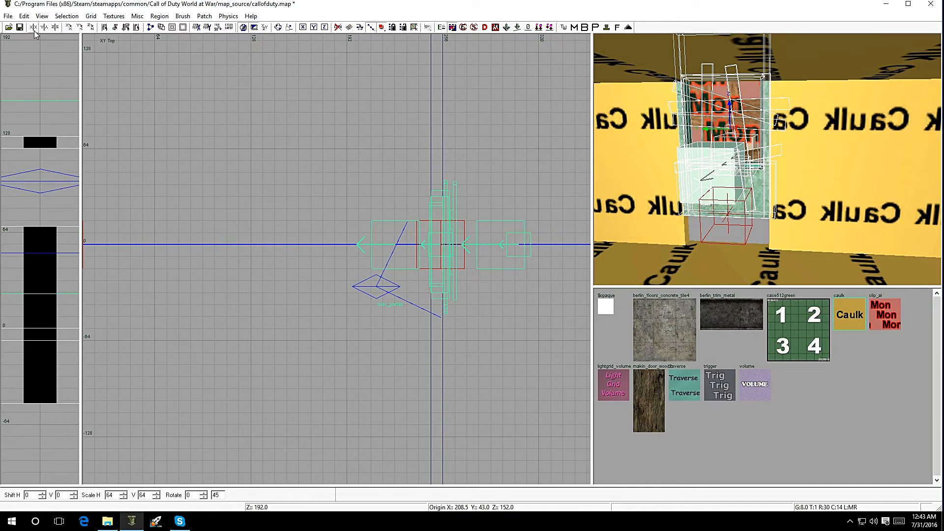
pyautogui.click(91, 16)
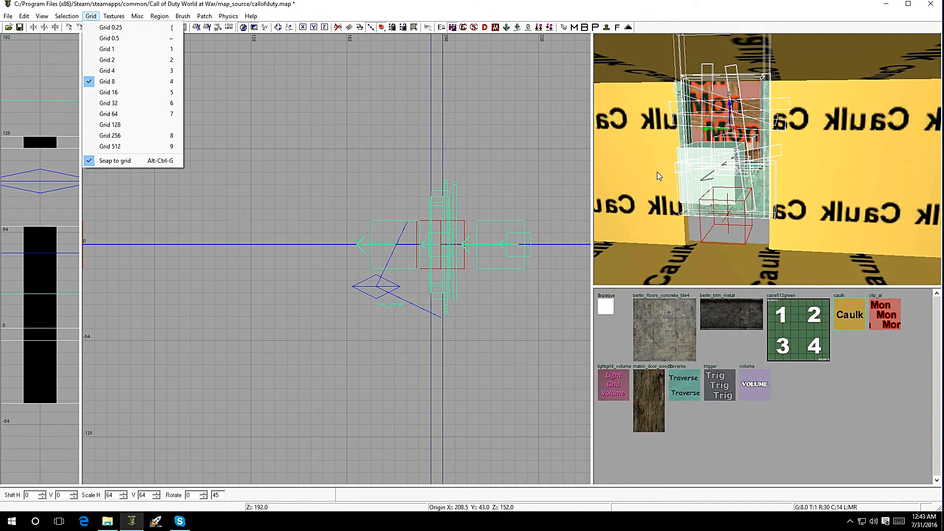
pyautogui.click(466, 165)
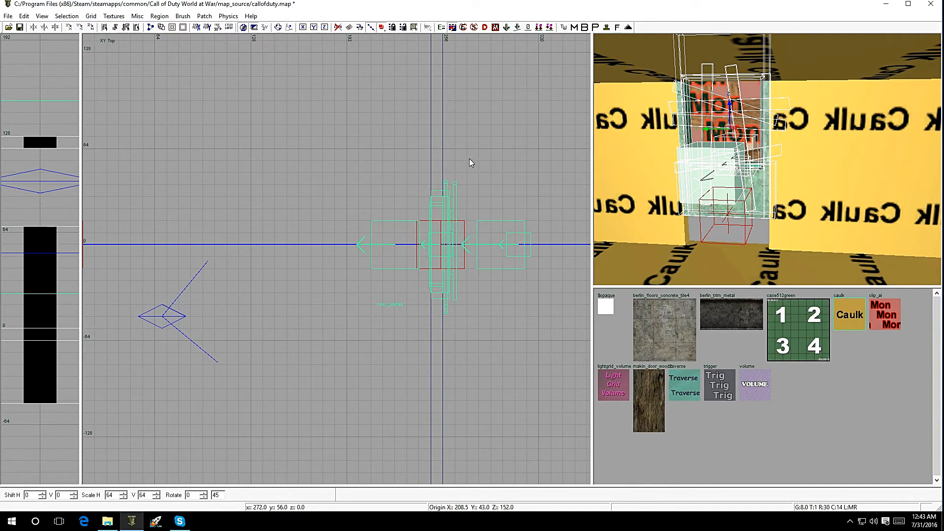
pyautogui.moveTo(730, 105); pyautogui.dragTo(732, 135)
pyautogui.hotkey('ctrl', 'Tab')
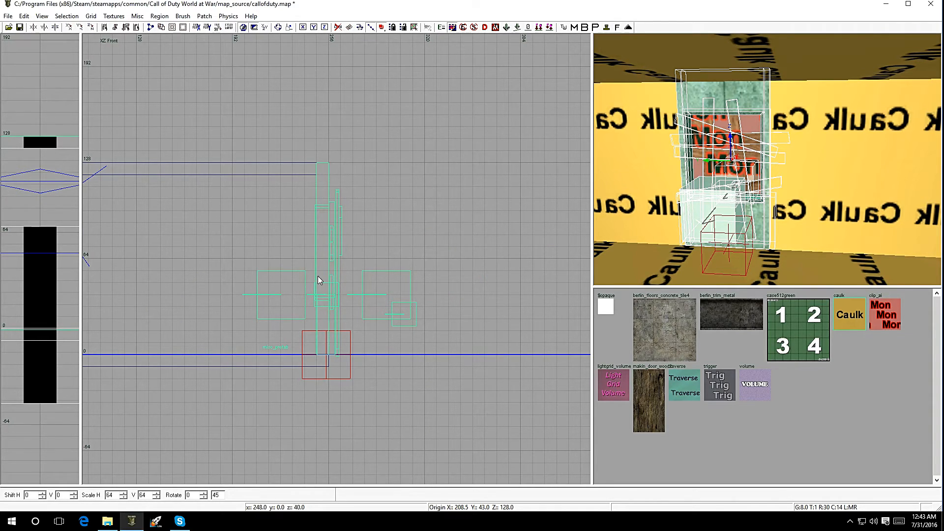
pyautogui.hotkey('ctrl', 'Tab')
pyautogui.hotkey('ctrl', 'Tab')
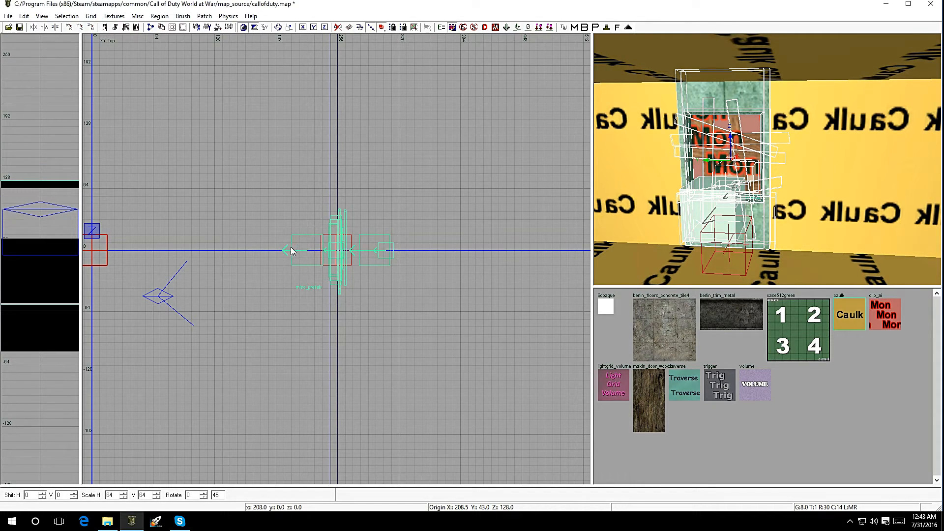
pyautogui.scroll(-2, 281, 249)
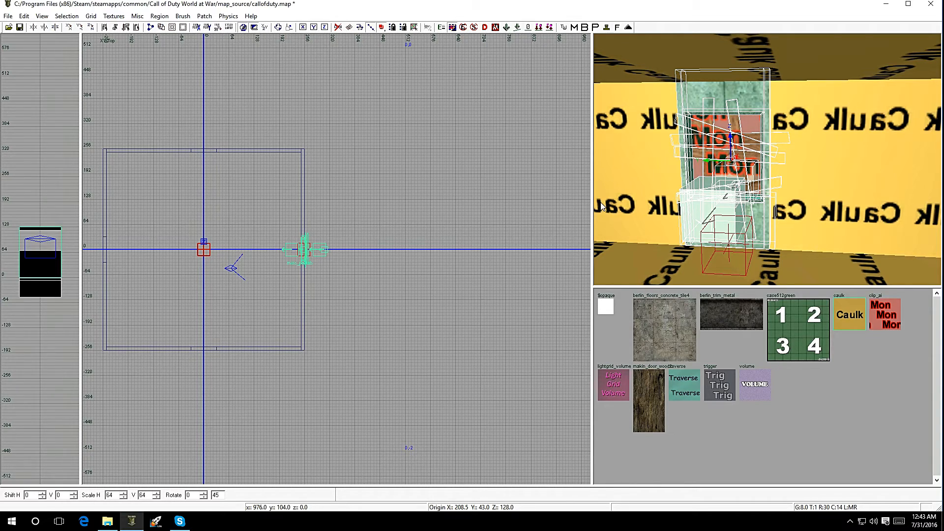
pyautogui.press('Escape')
pyautogui.moveTo(711, 178); pyautogui.dragTo(708, 196, button='right')
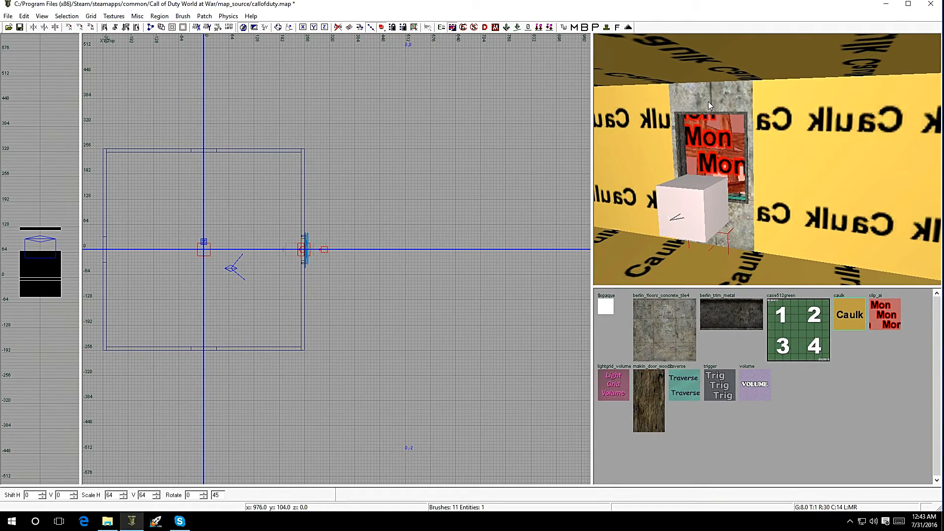
pyautogui.moveTo(698, 175)
pyautogui.mouseDown(button='right')
pyautogui.moveTo(598, 174)
pyautogui.moveTo(704, 178)
pyautogui.mouseUp(button='right')
# - Duplicate the right wall's barrier, turn the copy 180 degrees to face inward, and fit it into the left wall's doorway
pyautogui.keyDown('shift'); pyautogui.click(814, 192); pyautogui.keyUp('shift')
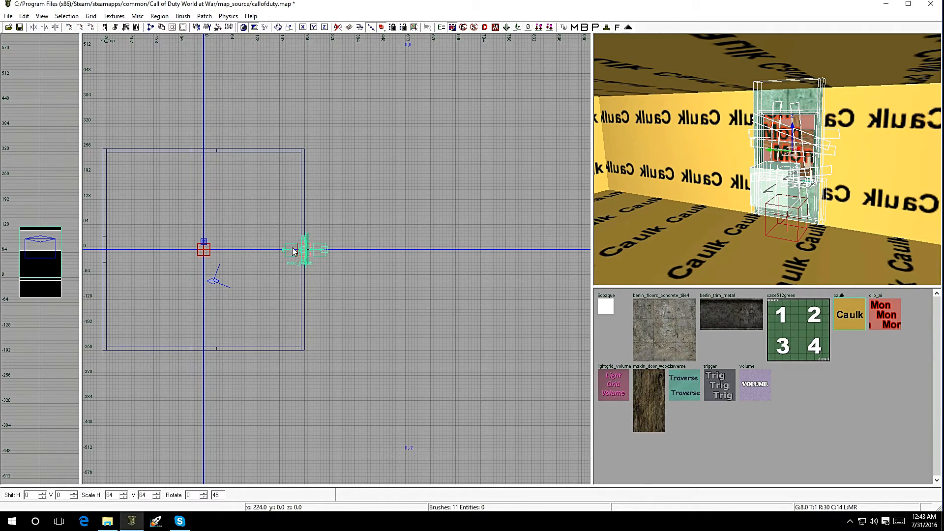
pyautogui.moveTo(302, 248); pyautogui.dragTo(106, 246)
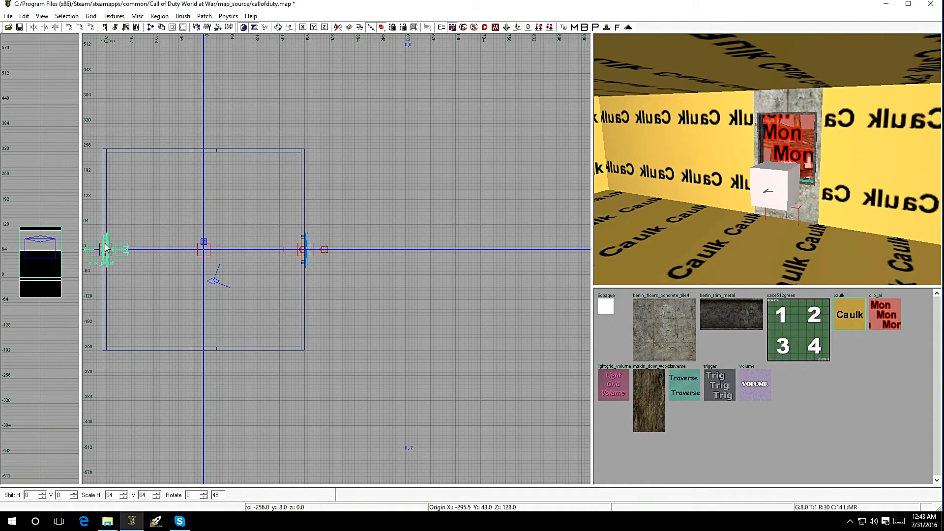
pyautogui.scroll(5, 105, 246)
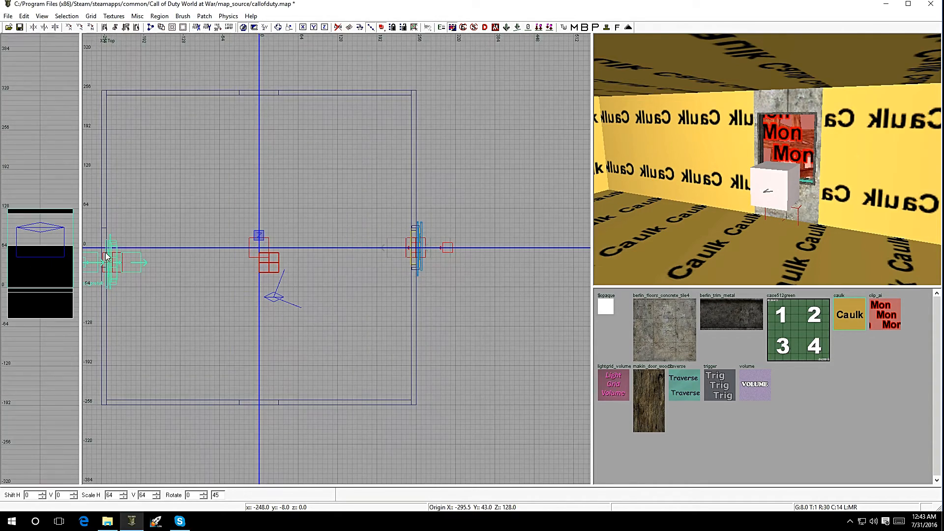
pyautogui.moveTo(117, 251)
pyautogui.mouseDown()
pyautogui.moveTo(101, 229)
pyautogui.moveTo(105, 217)
pyautogui.mouseUp()
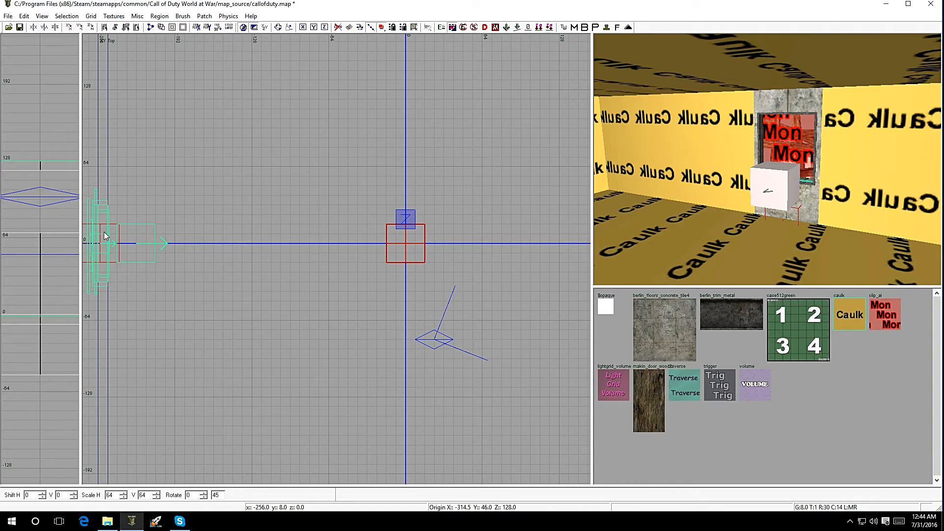
pyautogui.scroll(1, 104, 211)
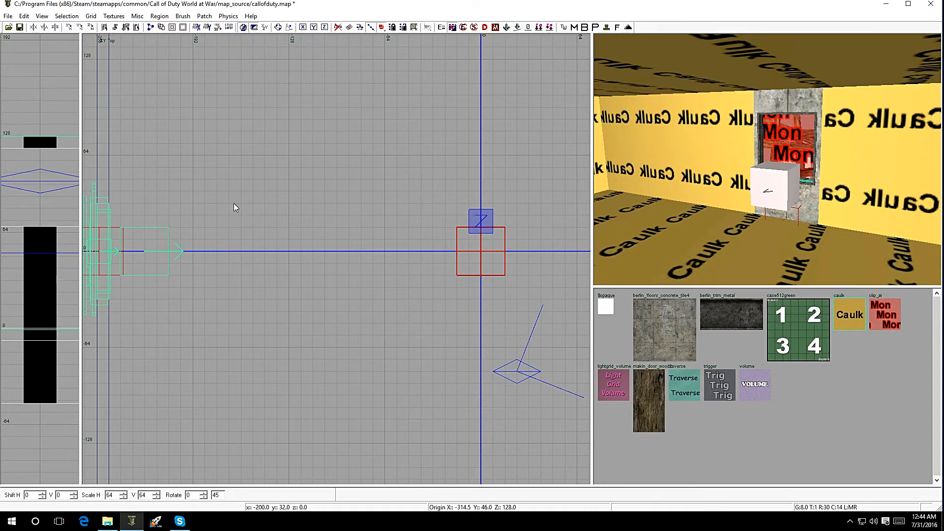
pyautogui.moveTo(792, 206)
pyautogui.mouseDown(button='right')
pyautogui.moveTo(674, 197)
pyautogui.moveTo(680, 160)
pyautogui.moveTo(696, 196)
pyautogui.moveTo(875, 196)
pyautogui.moveTo(703, 189)
pyautogui.moveTo(816, 189)
pyautogui.moveTo(788, 206)
pyautogui.moveTo(727, 211)
pyautogui.moveTo(782, 213)
pyautogui.mouseUp(button='right')
pyautogui.press('Escape')
# - Duplicate the left wall's barrier, rotate the copy about Z to face inward, and place it in the top wall's doorway
pyautogui.keyDown('shift'); pyautogui.click(765, 186); pyautogui.keyUp('shift')
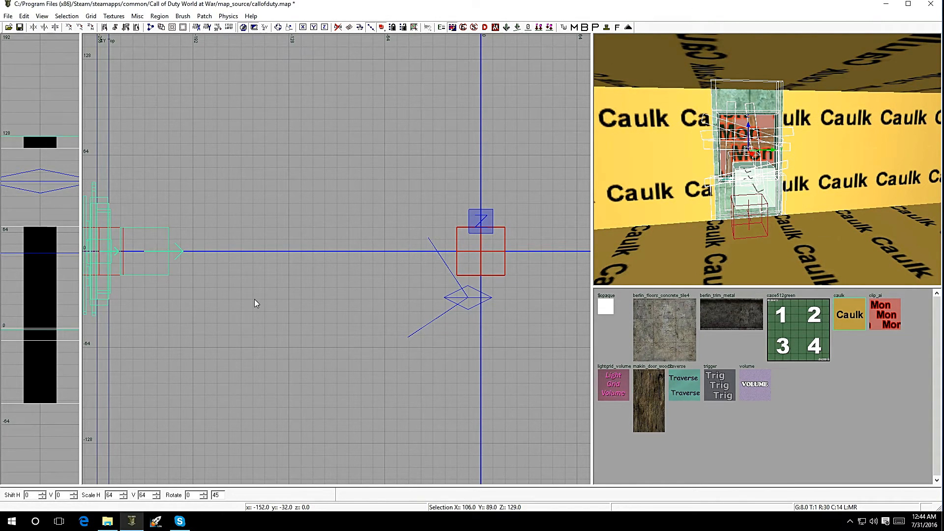
pyautogui.scroll(-3, 256, 288)
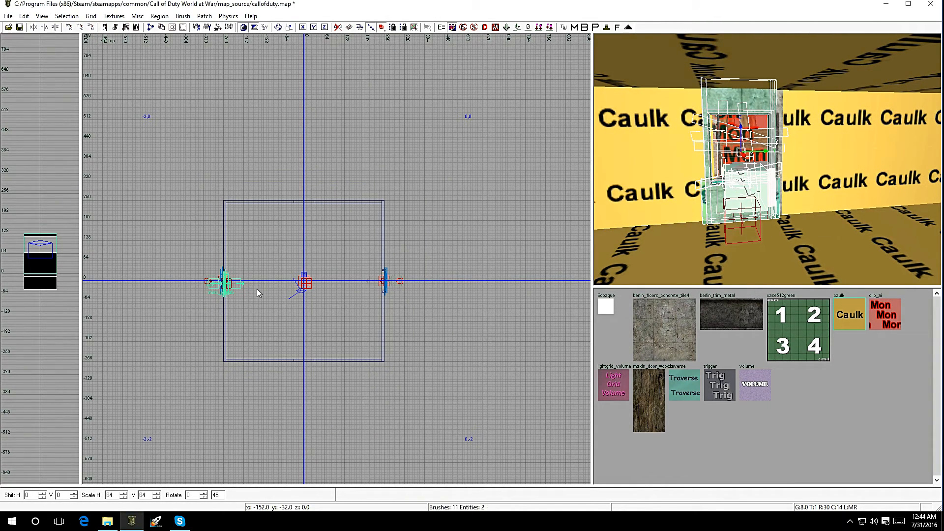
pyautogui.hotkey('alt', 'z')
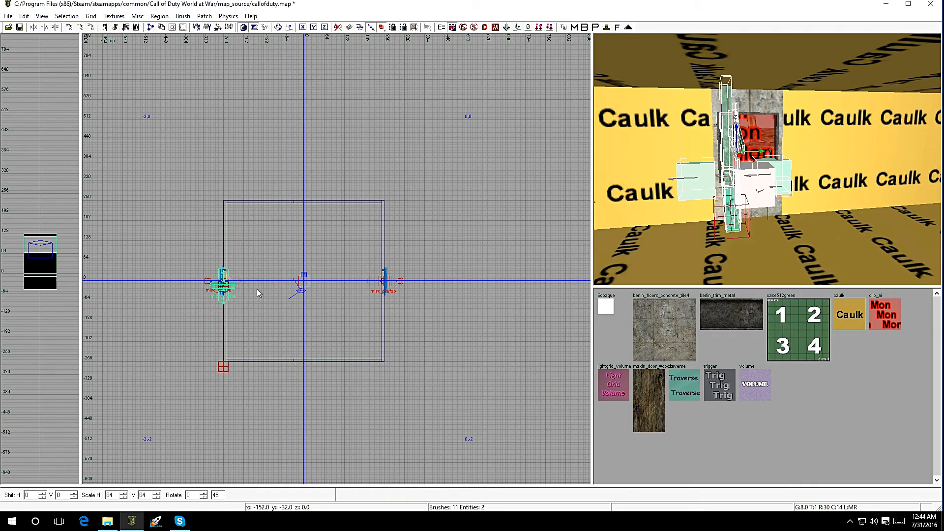
pyautogui.moveTo(223, 294); pyautogui.dragTo(307, 214)
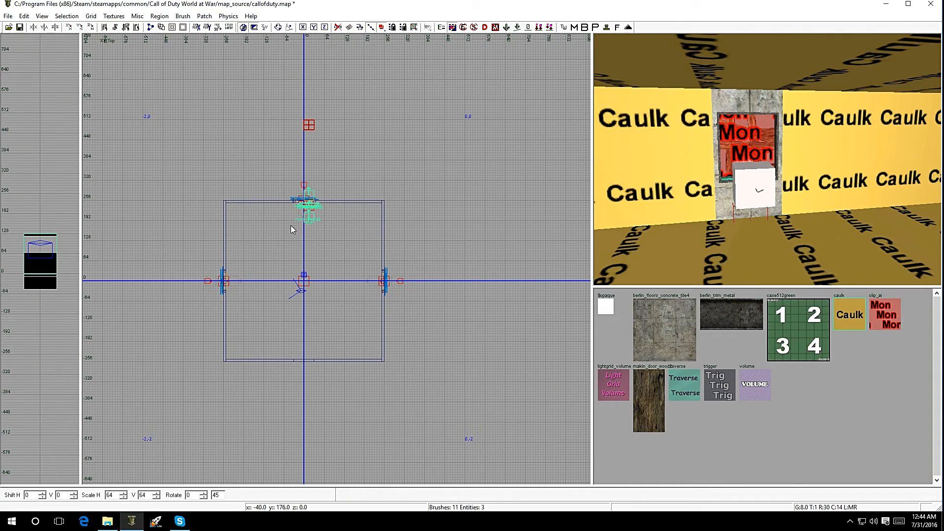
# - Place an inward-facing copy of the top wall's barrier in the bottom wall's doorway, deselect it, and review it in 3D
pyautogui.moveTo(290, 225); pyautogui.dragTo(304, 364)
pyautogui.press('Escape')
pyautogui.moveTo(738, 177); pyautogui.dragTo(924, 171, button='right')
pyautogui.moveTo(796, 202); pyautogui.dragTo(652, 204, button='right')
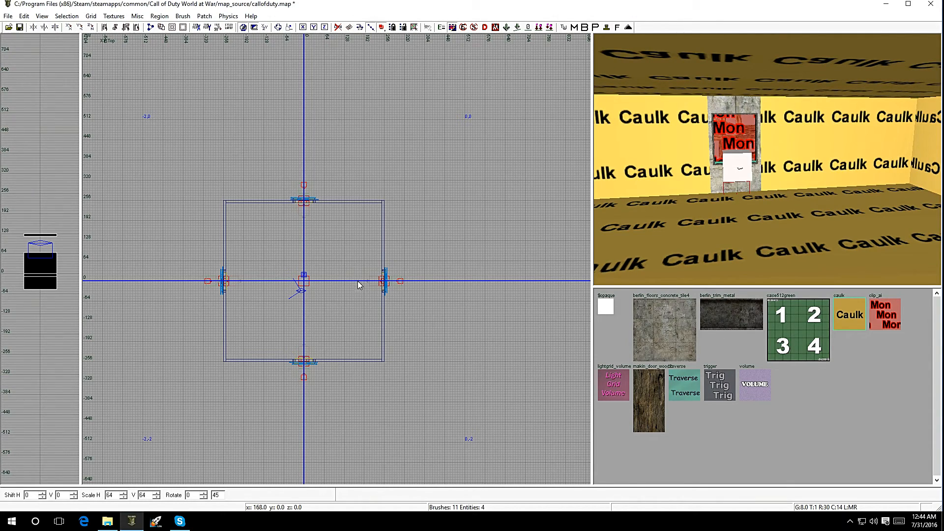
pyautogui.scroll(4, 385, 264)
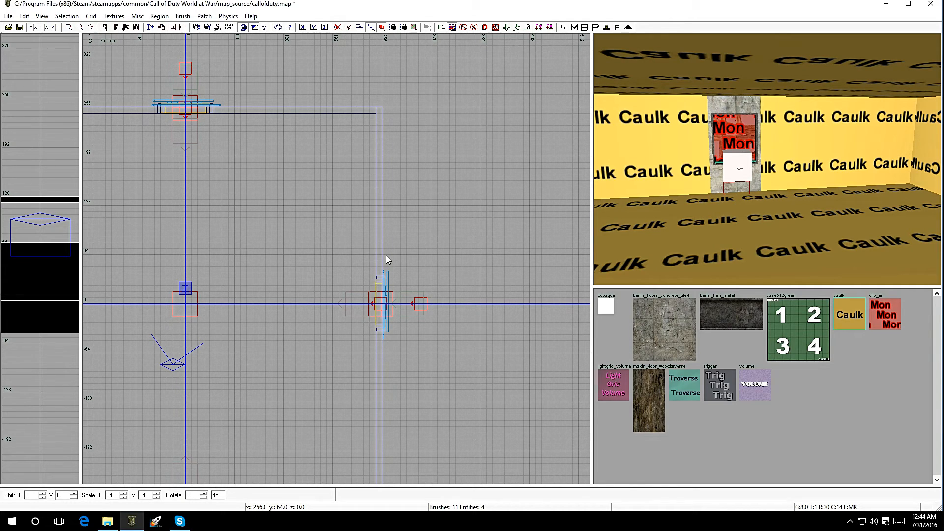
pyautogui.moveTo(701, 218); pyautogui.dragTo(704, 240, button='right')
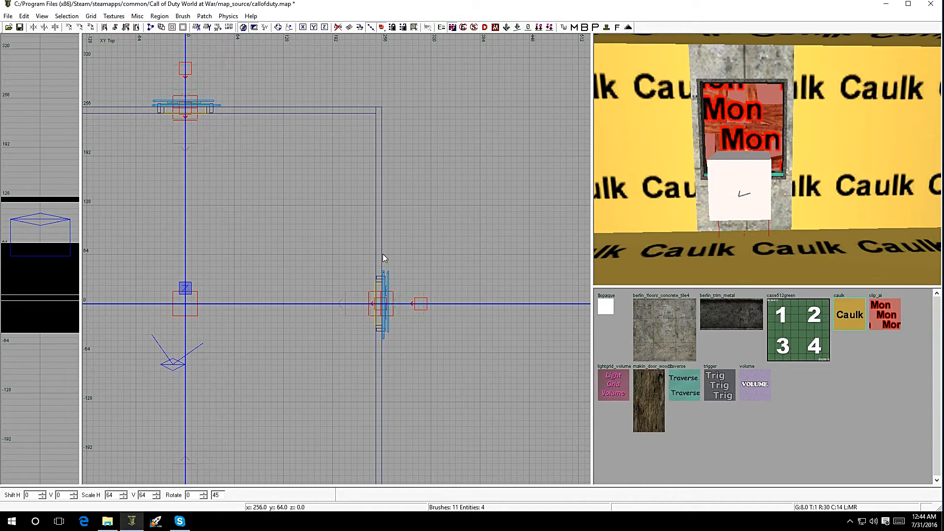
# - Draw a caulk wall brush, 256 by 8 units and 128 high, extending outward from the right wall just above its doorway
pyautogui.moveTo(383, 253)
pyautogui.mouseDown()
pyautogui.moveTo(578, 255)
pyautogui.moveTo(560, 259)
pyautogui.mouseUp()
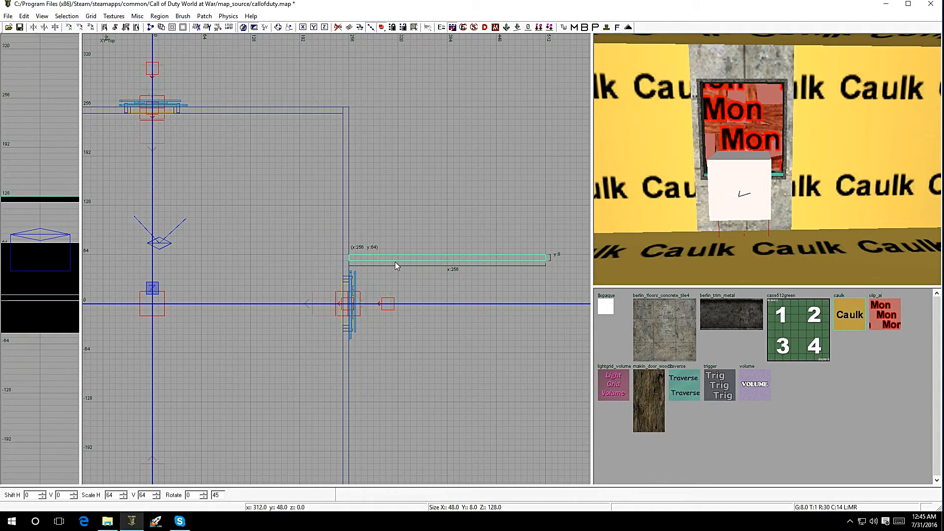
pyautogui.hotkey('ctrl', 'Tab')
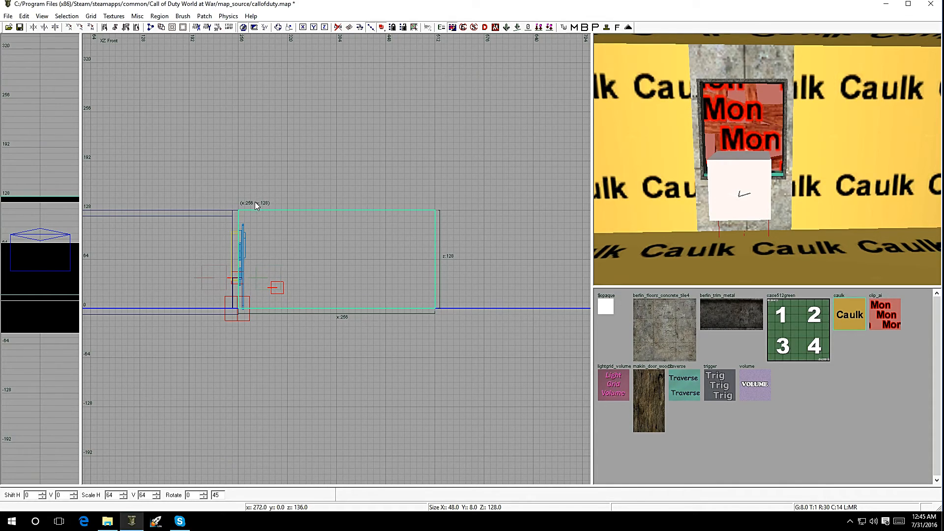
pyautogui.hotkey('ctrl', 'Tab')
pyautogui.hotkey('ctrl', 'Tab')
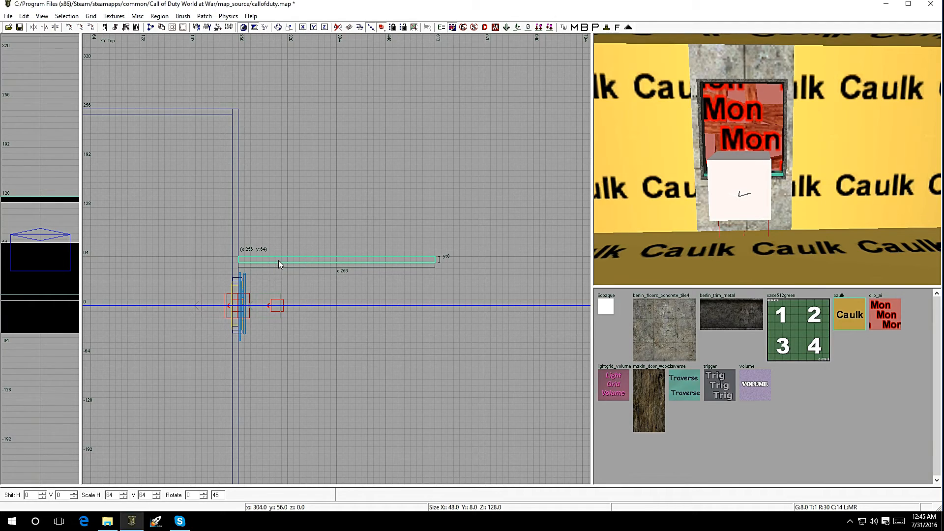
# - Duplicate the corridor wall, place the copy parallel to it below the doorway at Y -56, and deselect it
pyautogui.press('space')
pyautogui.moveTo(278, 266); pyautogui.dragTo(274, 352)
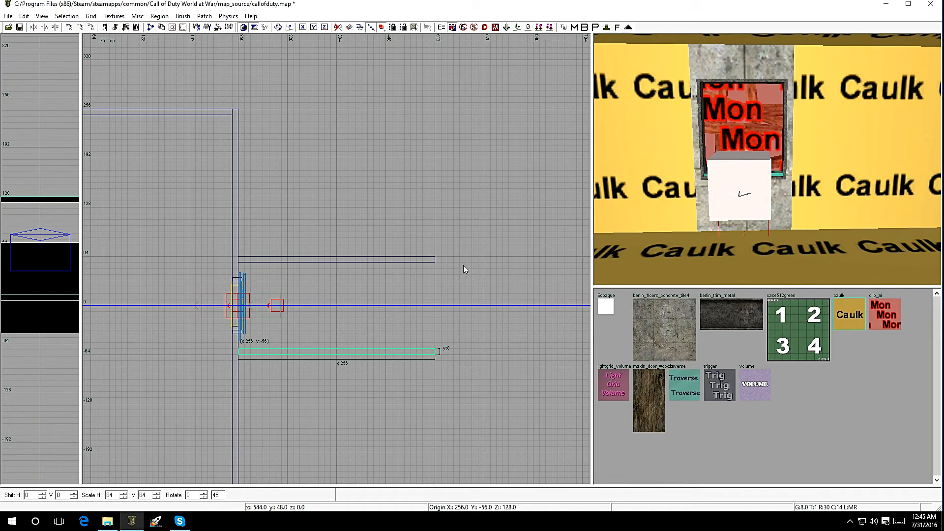
pyautogui.press('Escape')
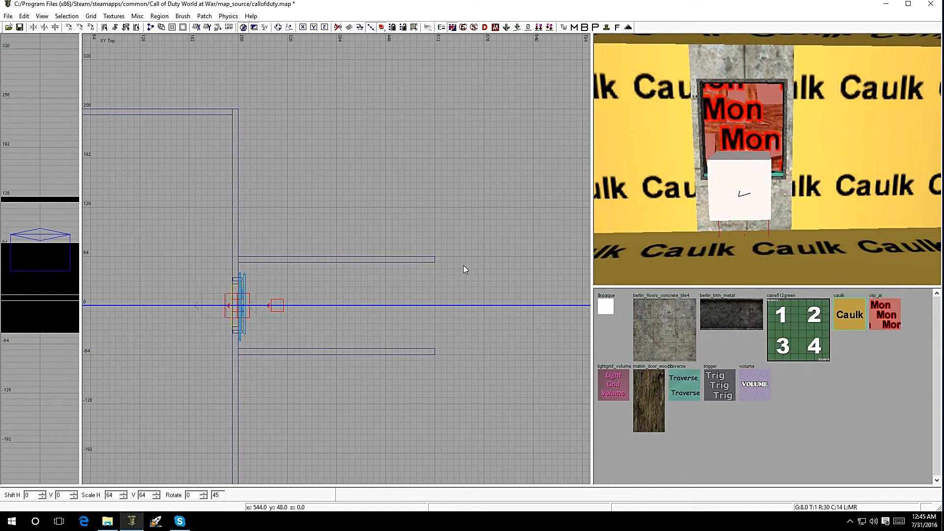
pyautogui.moveTo(756, 203); pyautogui.dragTo(663, 167, button='right')
pyautogui.moveTo(756, 167); pyautogui.dragTo(625, 263, button='right')
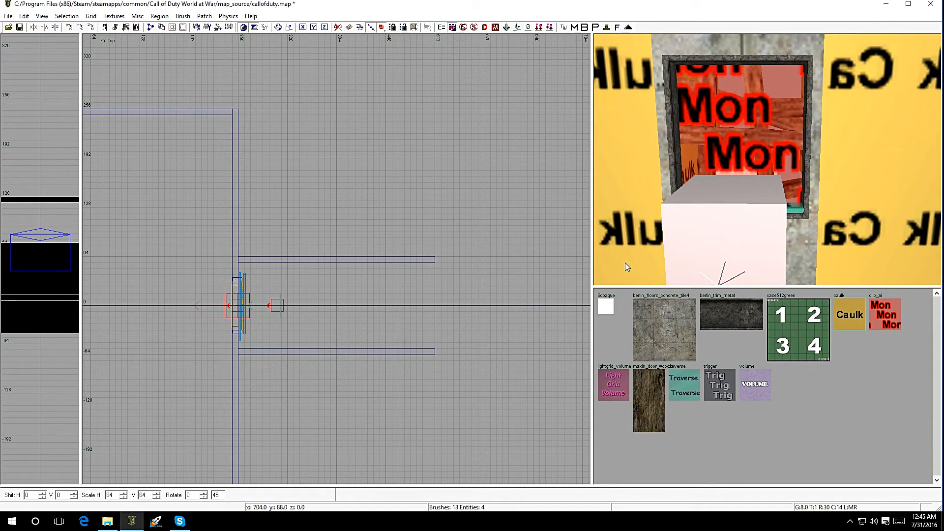
# - Lengthen the upper corridor wall to 384 units and draw an 8 by 248 unit wall downward from its outer end
pyautogui.click(394, 258)
pyautogui.moveTo(460, 261); pyautogui.dragTo(551, 263)
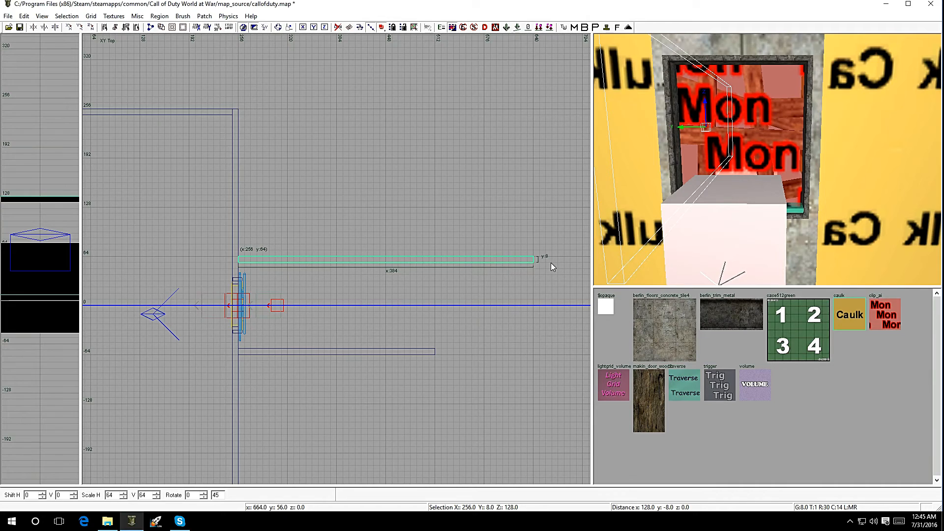
pyautogui.press('Escape')
pyautogui.moveTo(526, 262)
pyautogui.mouseDown()
pyautogui.moveTo(538, 311)
pyautogui.moveTo(536, 458)
pyautogui.mouseUp()
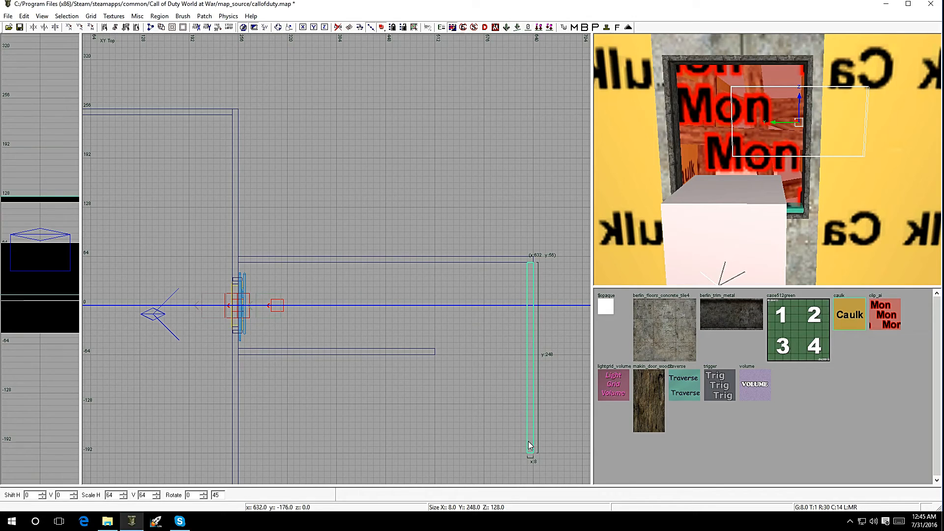
pyautogui.press('Escape')
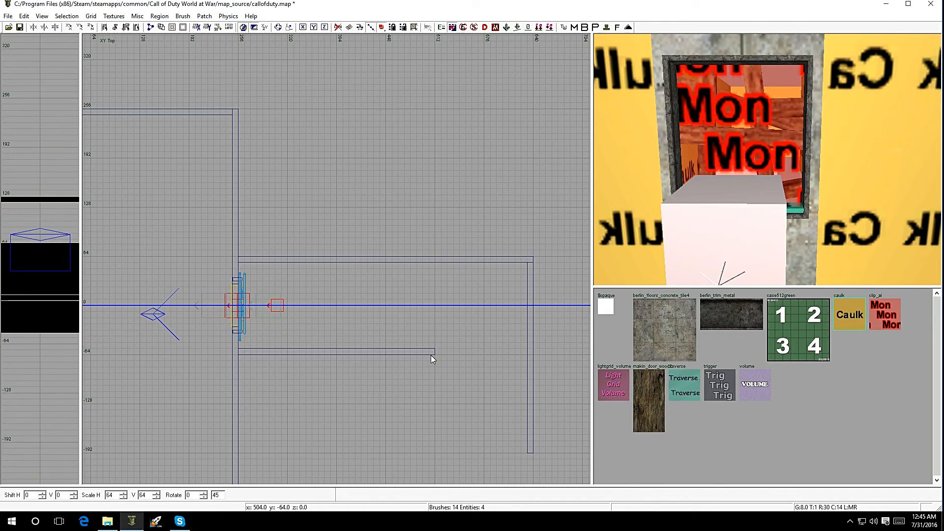
# - Draw a wall downward from the lower corridor wall's outer end, level with the outer wall's lower end
pyautogui.moveTo(429, 354)
pyautogui.mouseDown()
pyautogui.moveTo(445, 455)
pyautogui.moveTo(449, 441)
pyautogui.mouseUp()
pyautogui.press('Escape')
pyautogui.moveTo(688, 265)
pyautogui.mouseDown(button='right')
pyautogui.moveTo(690, 202)
pyautogui.moveTo(718, 177)
pyautogui.moveTo(698, 163)
pyautogui.moveTo(796, 138)
pyautogui.moveTo(767, 147)
pyautogui.moveTo(755, 165)
pyautogui.mouseUp(button='right')
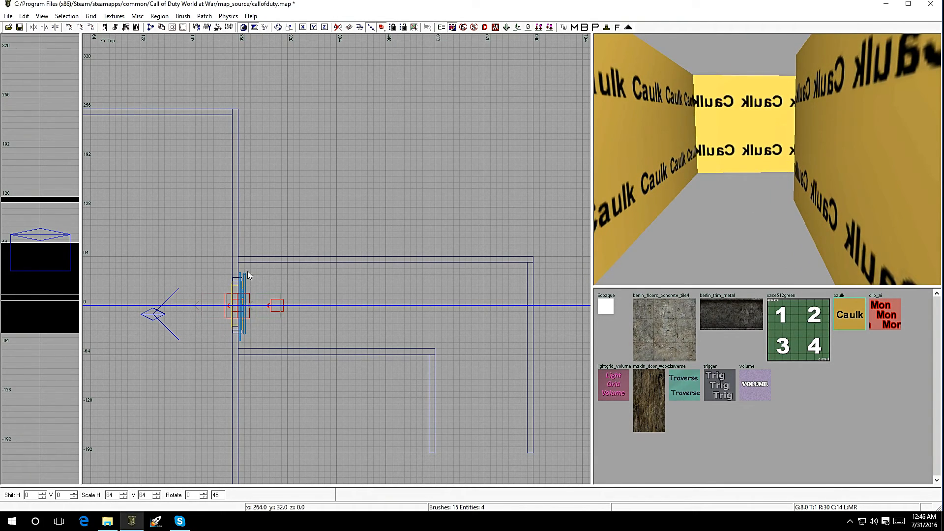
# - Draw a 376 by 112 unit floor between the corridor walls and make it 8 units thick just below Z 0
pyautogui.moveTo(239, 262)
pyautogui.mouseDown()
pyautogui.moveTo(265, 350)
pyautogui.moveTo(274, 329)
pyautogui.moveTo(441, 323)
pyautogui.mouseUp()
pyautogui.moveTo(532, 320); pyautogui.dragTo(539, 321)
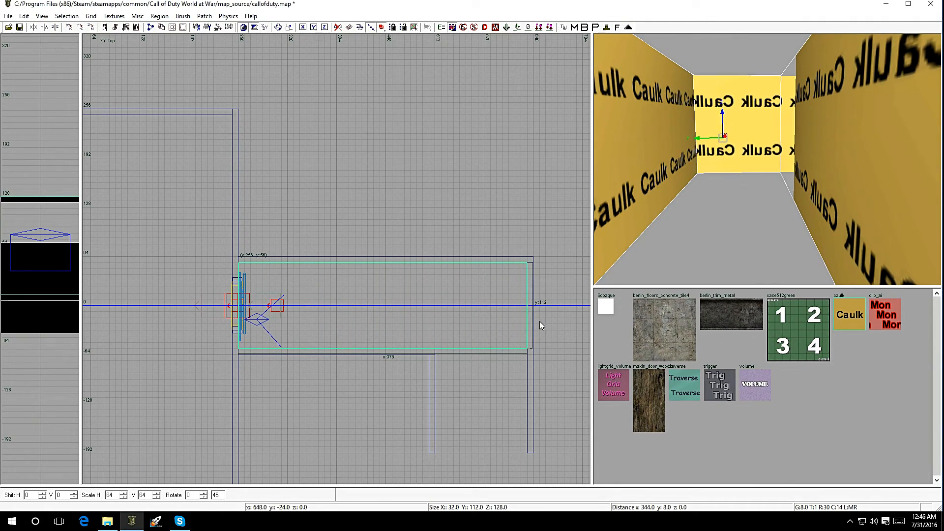
pyautogui.hotkey('ctrl', 'Tab')
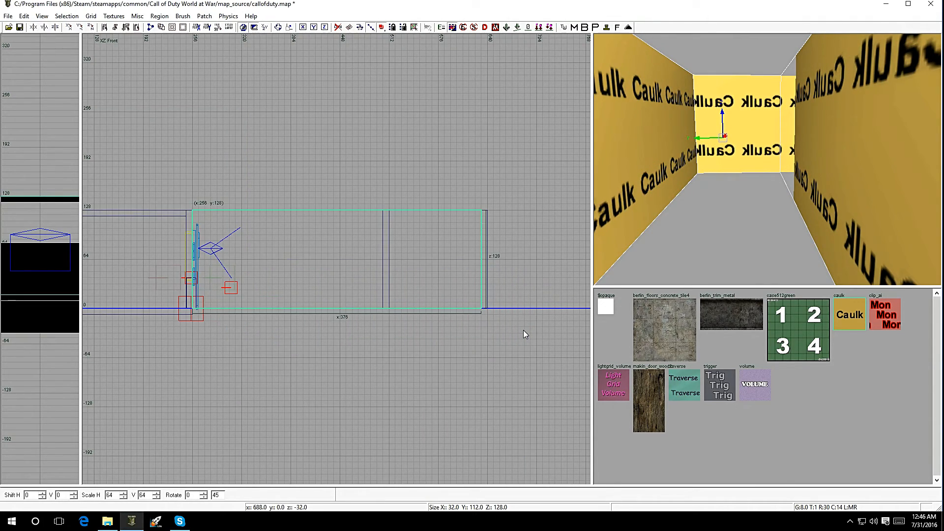
pyautogui.moveTo(322, 311); pyautogui.dragTo(315, 324)
pyautogui.moveTo(320, 146); pyautogui.dragTo(334, 269)
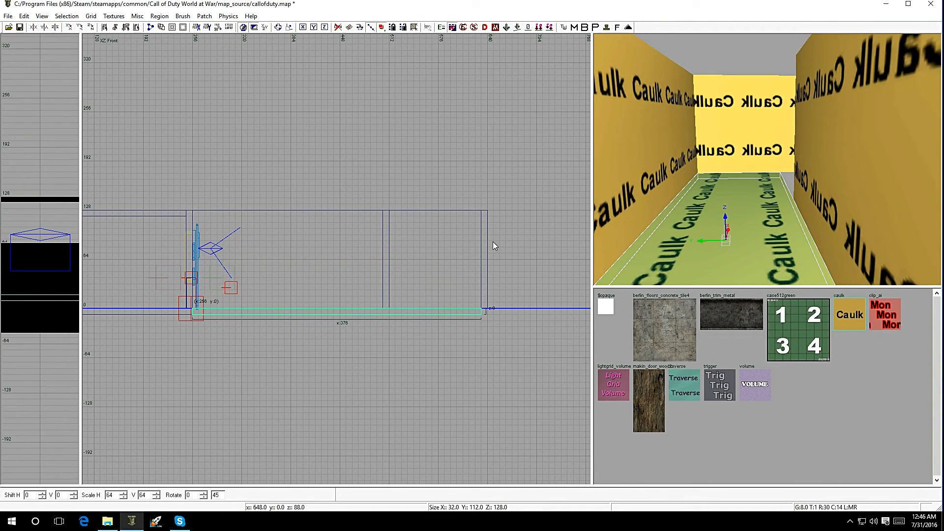
pyautogui.press('Escape')
# - Draw a second floor brush filling the corridor's downward leg between its two walls, and deselect it
pyautogui.hotkey('ctrl', 'Tab')
pyautogui.hotkey('ctrl', 'Tab')
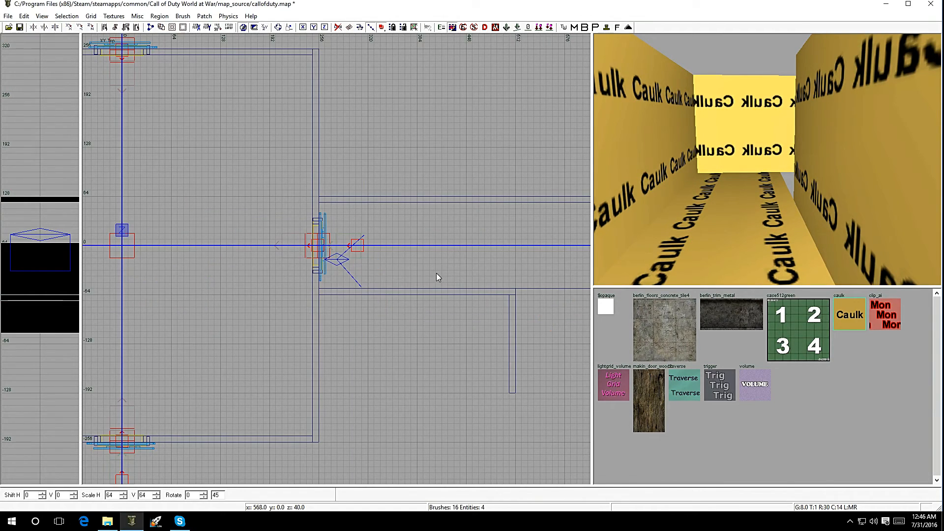
pyautogui.scroll(-4, 520, 332)
pyautogui.scroll(5, 565, 356)
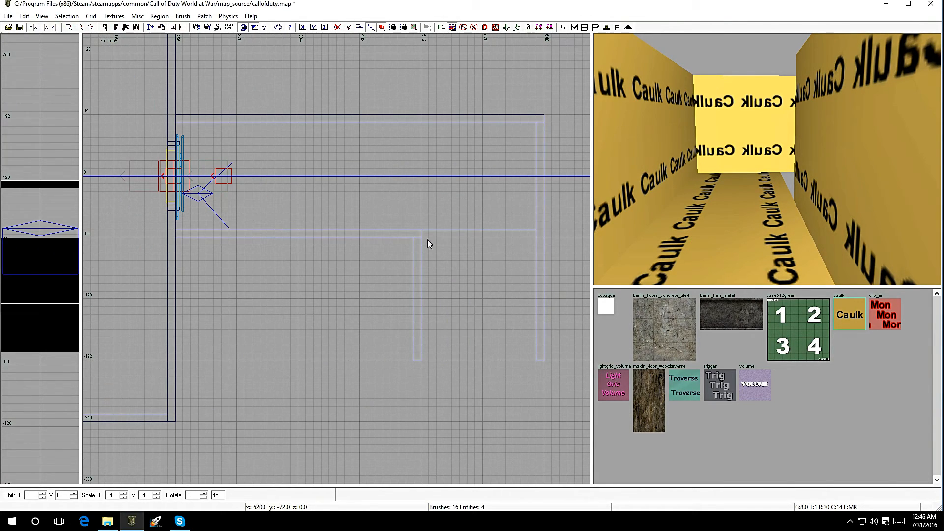
pyautogui.moveTo(422, 230)
pyautogui.mouseDown()
pyautogui.moveTo(534, 341)
pyautogui.moveTo(537, 362)
pyautogui.mouseUp()
pyautogui.press('Escape')
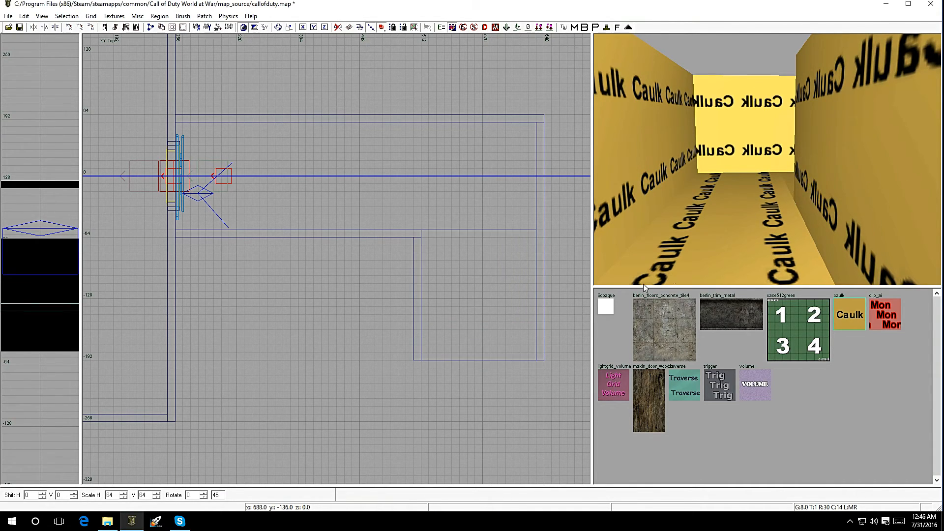
# - Hide the barrier in the right wall's doorway to open the view into the corridor
pyautogui.moveTo(713, 236)
pyautogui.mouseDown(button='right')
pyautogui.moveTo(806, 251)
pyautogui.moveTo(835, 226)
pyautogui.moveTo(734, 198)
pyautogui.mouseUp(button='right')
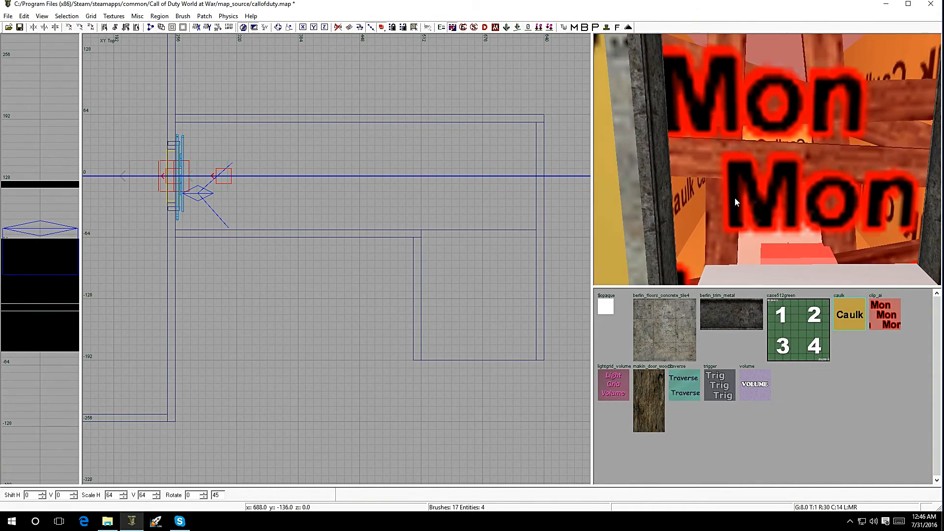
pyautogui.moveTo(753, 167); pyautogui.dragTo(748, 137, button='right')
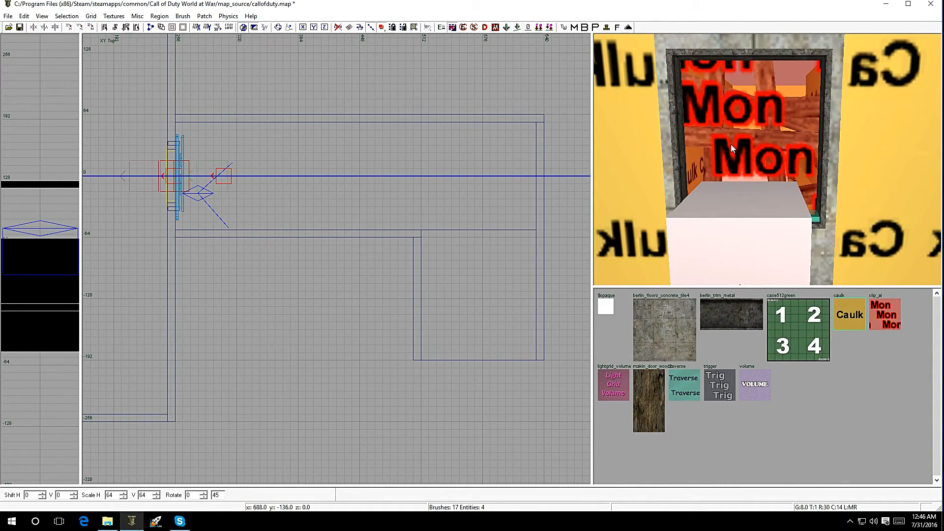
pyautogui.keyDown('shift'); pyautogui.click(728, 147); pyautogui.keyUp('shift')
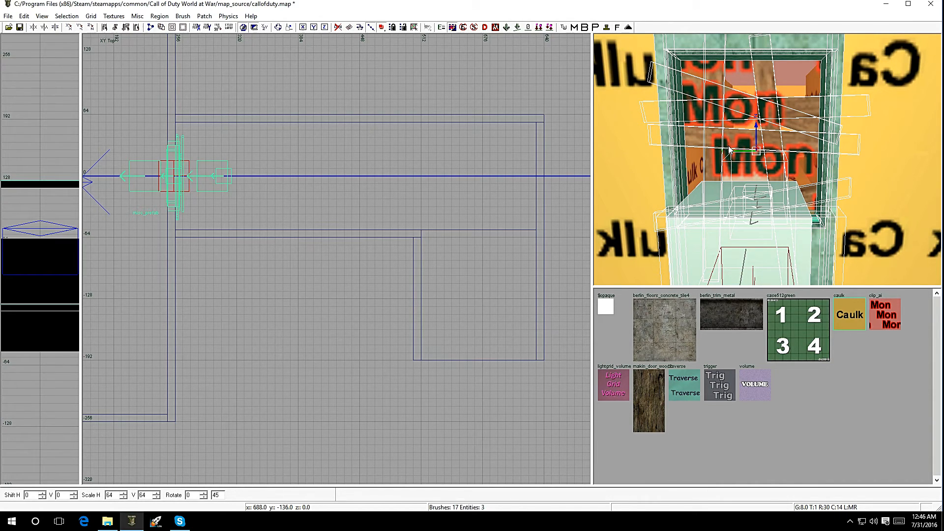
pyautogui.press('Delete')
pyautogui.moveTo(727, 146); pyautogui.dragTo(750, 181, button='right')
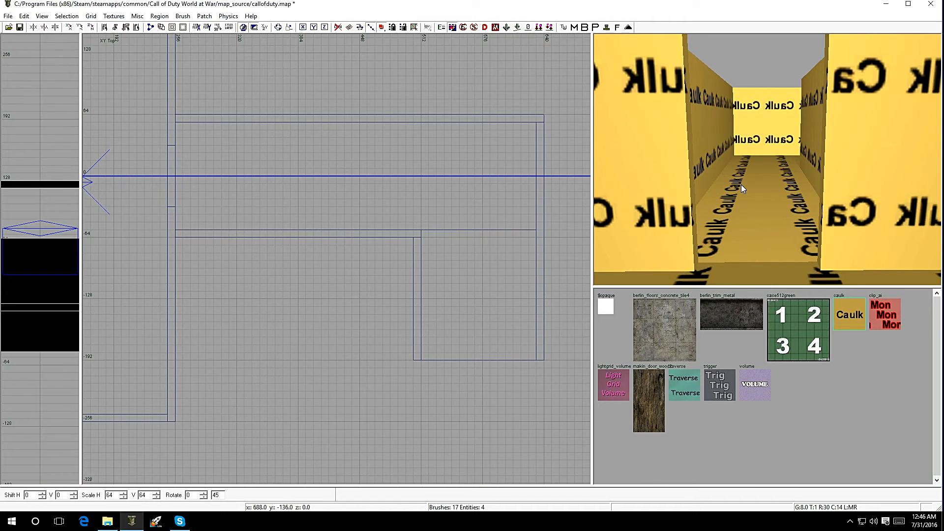
pyautogui.moveTo(741, 184)
pyautogui.mouseDown(button='right')
pyautogui.moveTo(708, 176)
pyautogui.moveTo(741, 160)
pyautogui.moveTo(741, 189)
pyautogui.mouseUp(button='right')
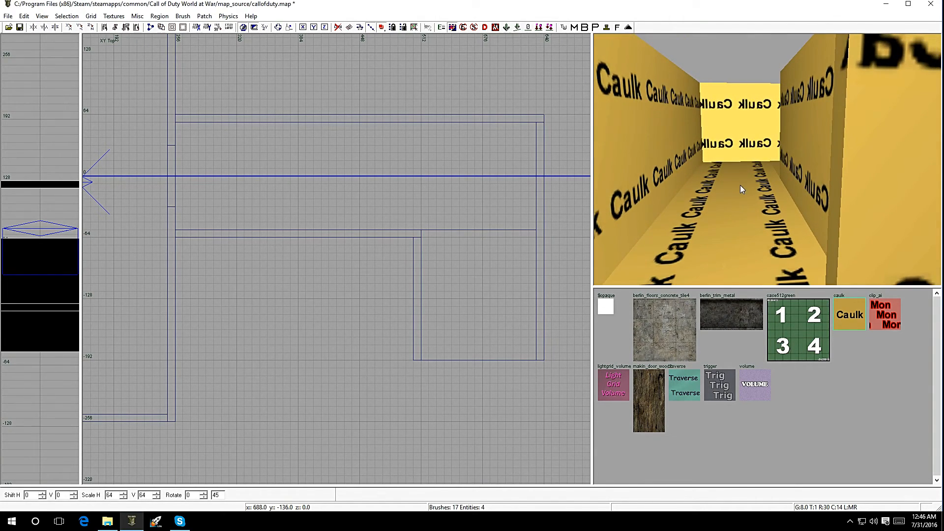
# - Duplicate both corridor floor brushes and raise the copies to Z 128 as the ceiling, flush with the wall tops
pyautogui.keyDown('shift'); pyautogui.click(716, 217); pyautogui.keyUp('shift')
pyautogui.moveTo(716, 217)
pyautogui.mouseDown(button='right')
pyautogui.moveTo(708, 212)
pyautogui.moveTo(704, 225)
pyautogui.mouseUp(button='right')
pyautogui.keyDown('shift'); pyautogui.click(703, 238); pyautogui.keyUp('shift')
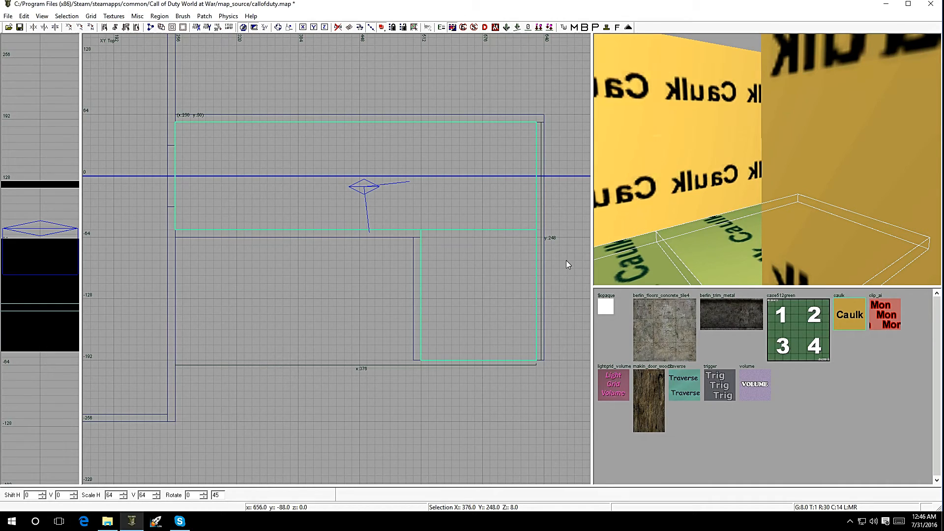
pyautogui.hotkey('ctrl', 'Tab')
pyautogui.press('space')
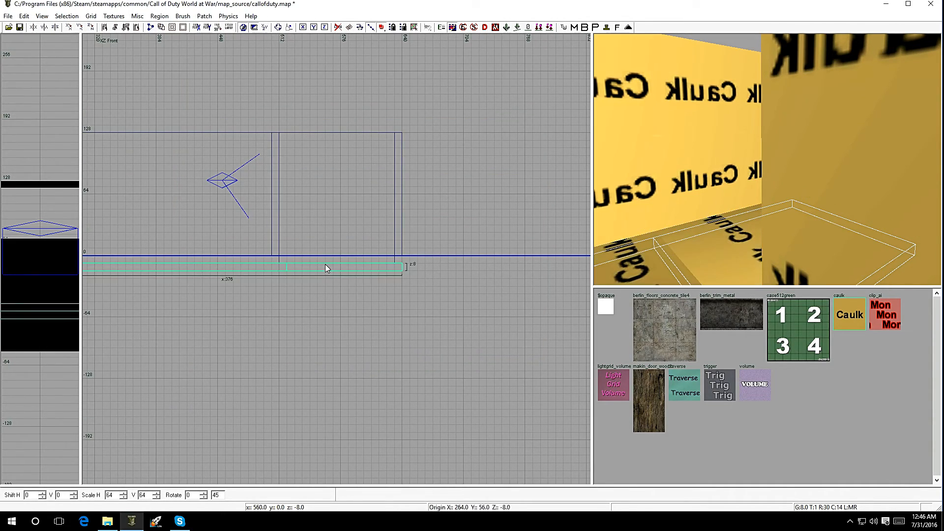
pyautogui.moveTo(321, 266); pyautogui.dragTo(316, 141)
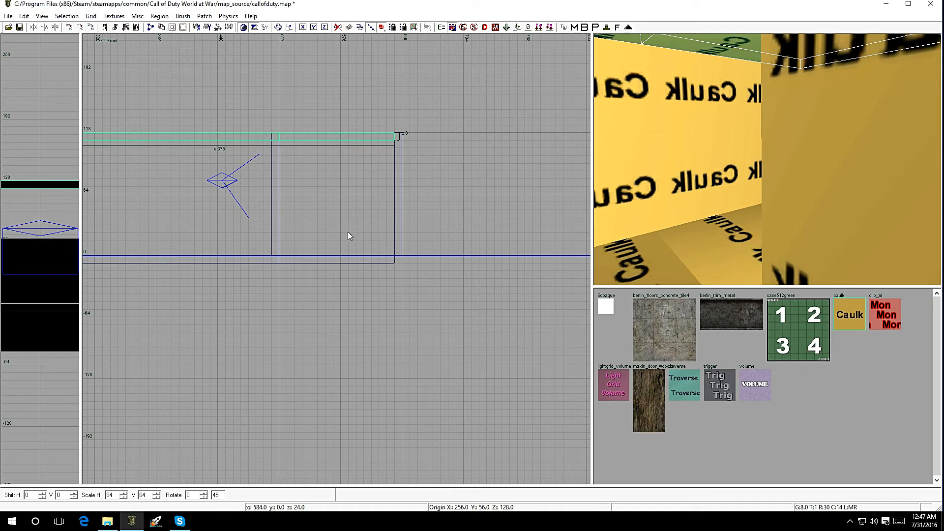
pyautogui.hotkey('ctrl', 'Tab')
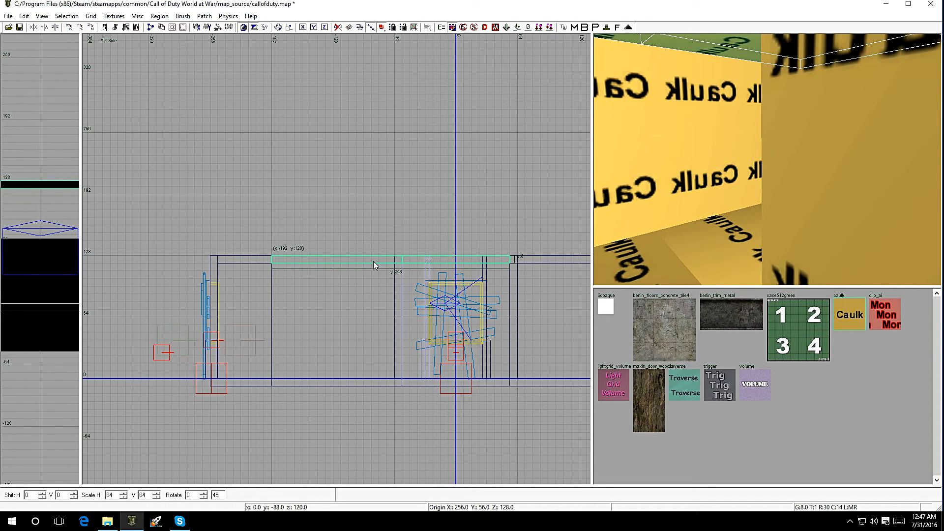
pyautogui.hotkey('ctrl', 'Tab')
pyautogui.press('Escape')
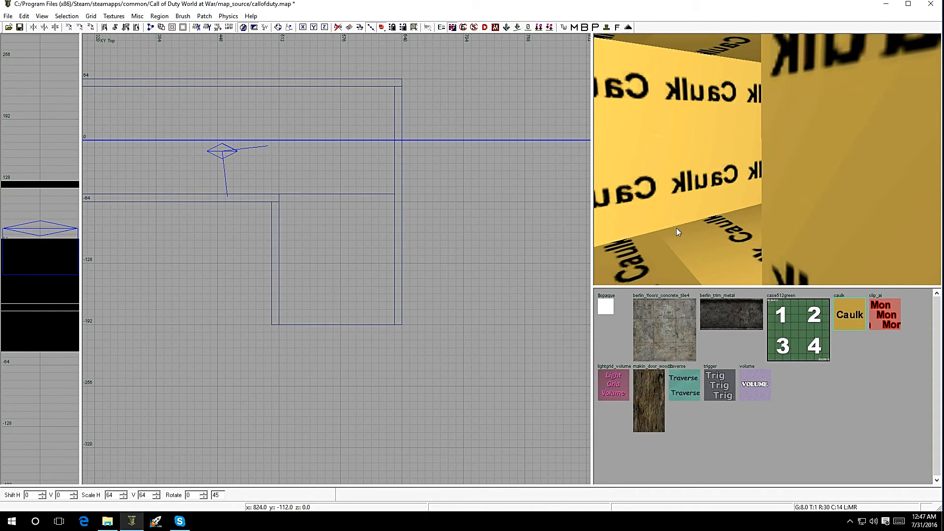
# - Inspect the enclosed corridor and its open end in 3D, and unhide the right doorway's barrier
pyautogui.rightClick(657, 232)
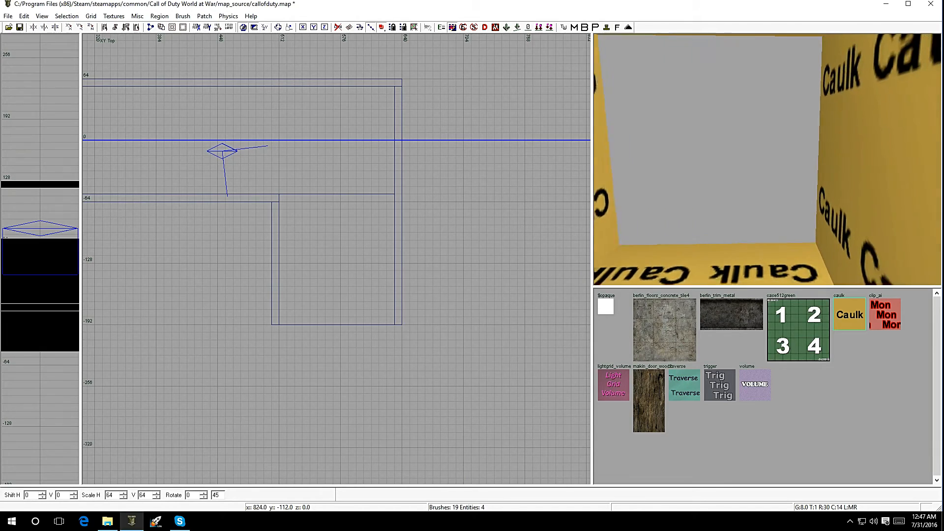
pyautogui.rightClick(750, 182)
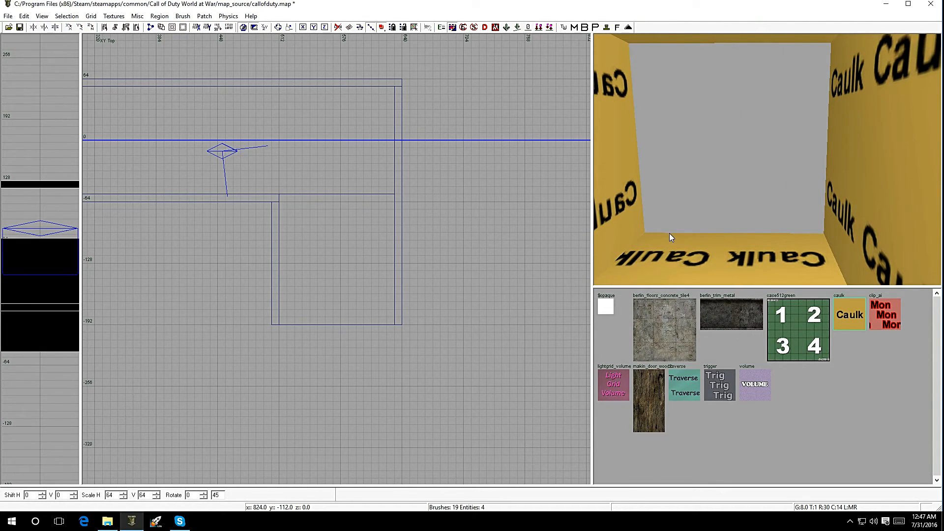
pyautogui.rightClick(689, 235)
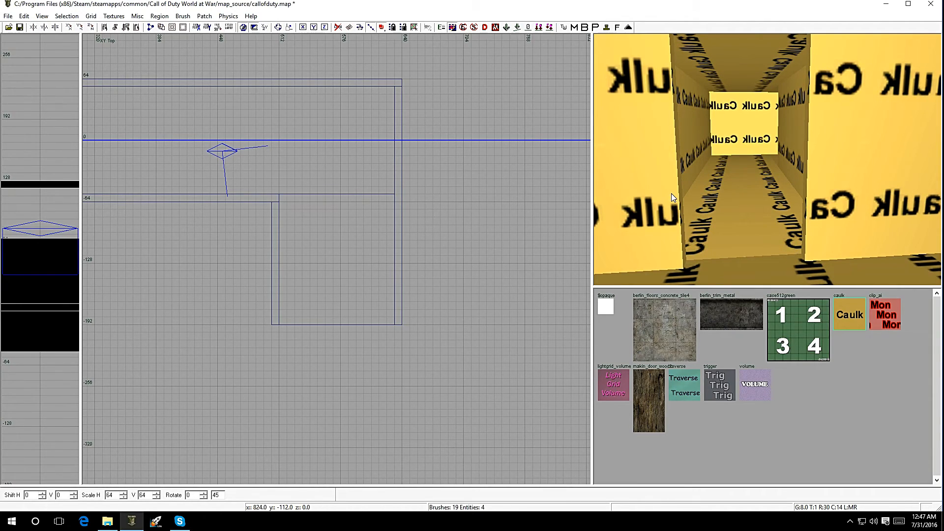
pyautogui.hotkey('shift', 'h')
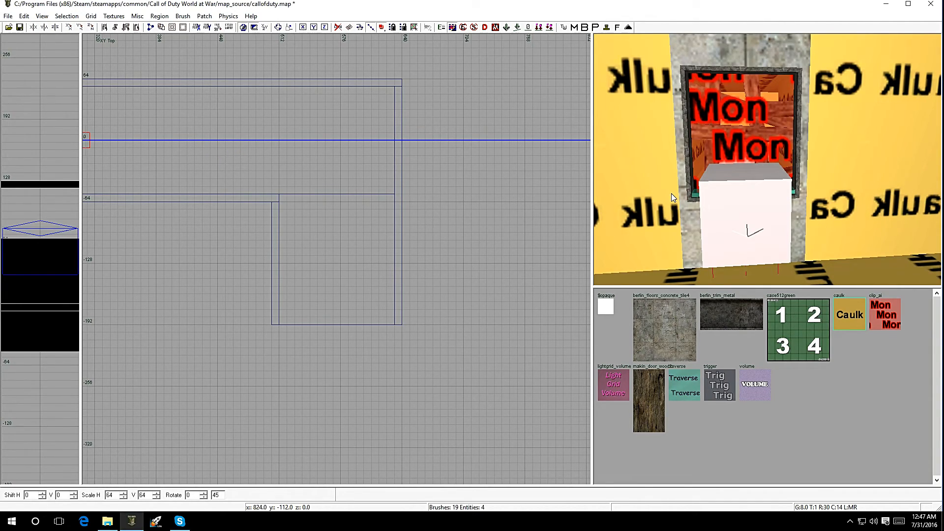
# - Select every wall, floor and ceiling brush of the L-shaped corridor outside the right doorway
pyautogui.moveTo(706, 165); pyautogui.dragTo(747, 210, button='right')
pyautogui.keyDown('shift'); pyautogui.click(732, 206); pyautogui.keyUp('shift')
pyautogui.keyDown('shift'); pyautogui.click(721, 143); pyautogui.keyUp('shift')
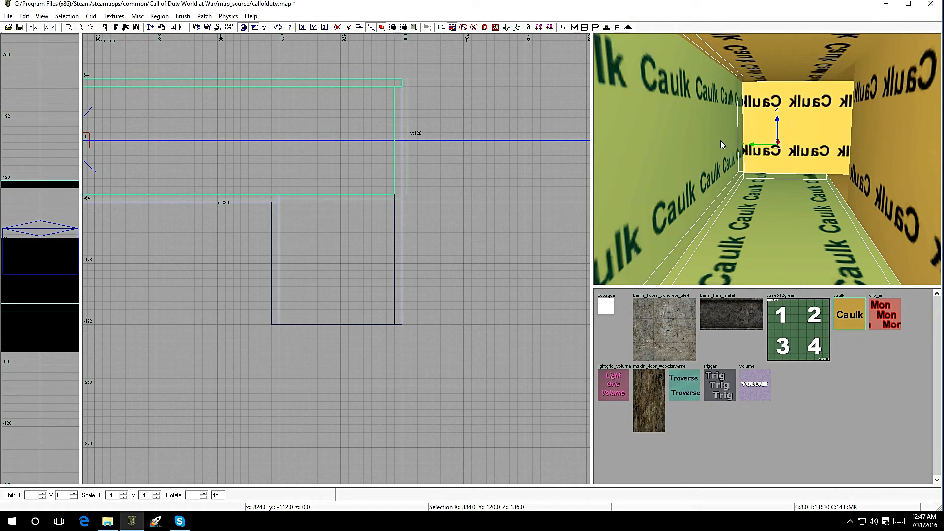
pyautogui.keyDown('shift'); pyautogui.click(747, 52); pyautogui.keyUp('shift')
pyautogui.keyDown('shift'); pyautogui.click(787, 130); pyautogui.keyUp('shift')
pyautogui.keyDown('shift'); pyautogui.click(858, 193); pyautogui.keyUp('shift')
pyautogui.keyDown('shift'); pyautogui.click(845, 182); pyautogui.keyUp('shift')
pyautogui.moveTo(798, 166)
pyautogui.mouseDown(button='right')
pyautogui.moveTo(816, 197)
pyautogui.moveTo(798, 167)
pyautogui.mouseUp(button='right')
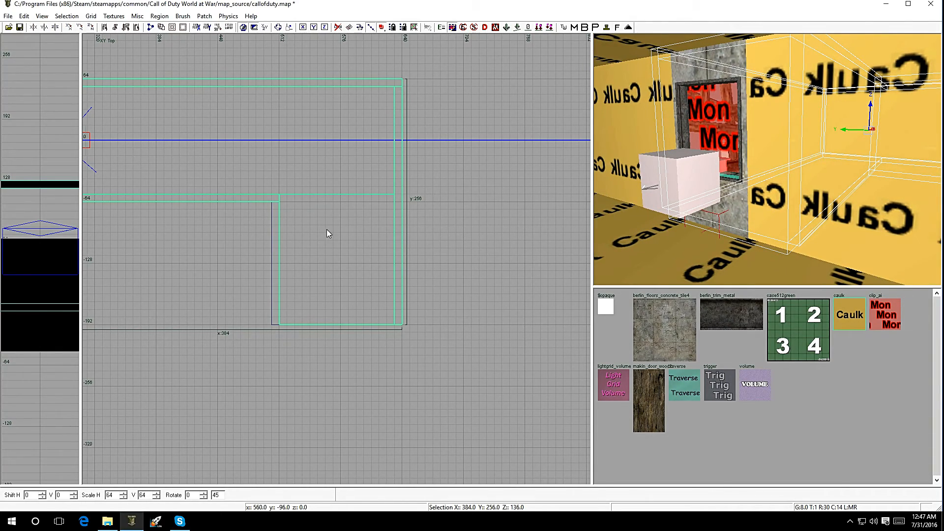
pyautogui.moveTo(703, 158); pyautogui.dragTo(711, 127, button='right')
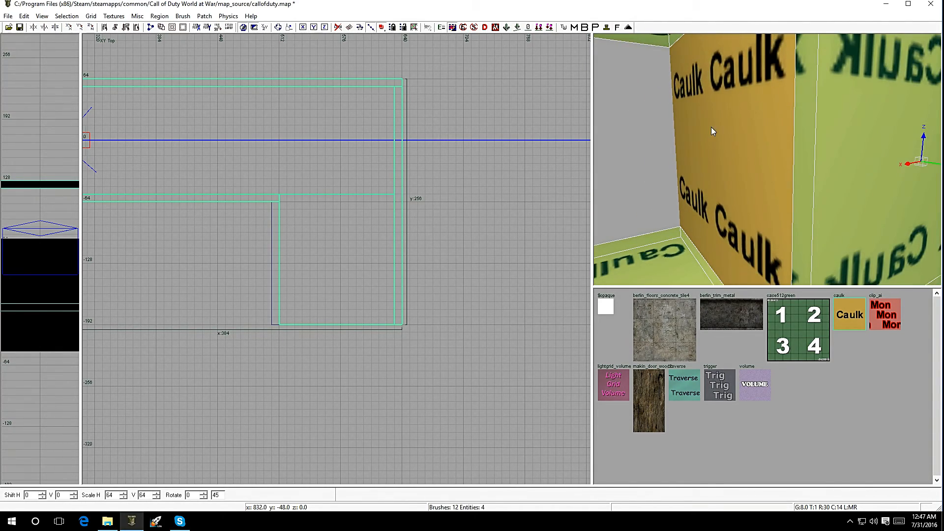
pyautogui.keyDown('shift'); pyautogui.click(744, 167); pyautogui.keyUp('shift')
# - Duplicate the selected corridor, rotate the copy 90° clockwise and fit it against the room's lower doorway in the top view
pyautogui.scroll(-2, 334, 254)
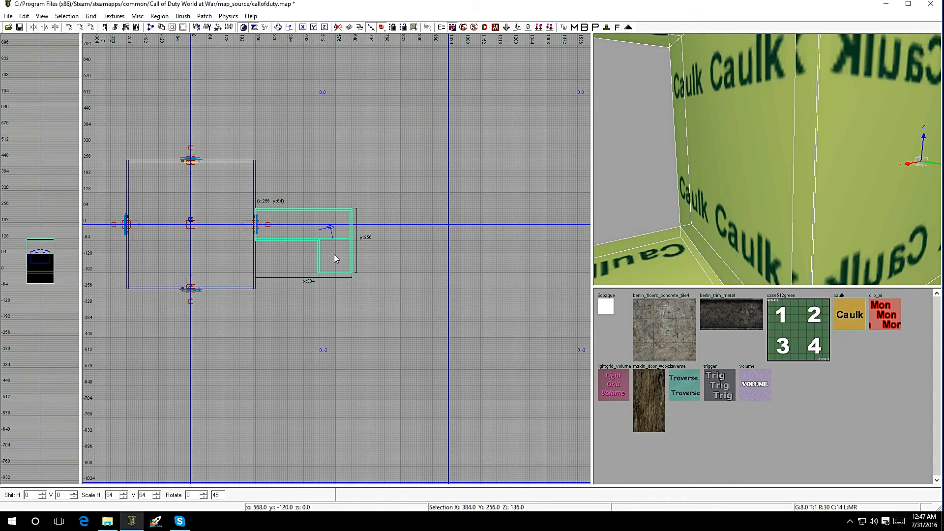
pyautogui.press('space')
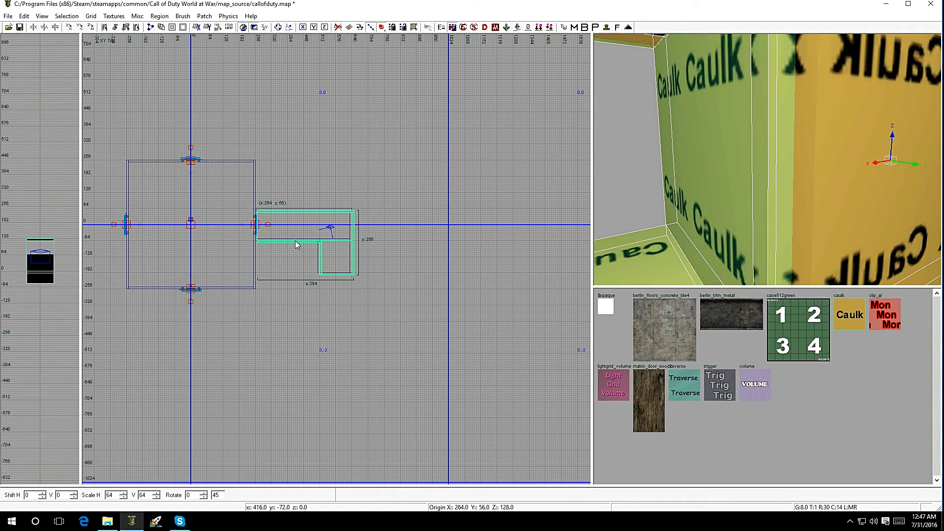
pyautogui.moveTo(296, 226)
pyautogui.mouseDown()
pyautogui.moveTo(269, 318)
pyautogui.moveTo(215, 317)
pyautogui.mouseUp()
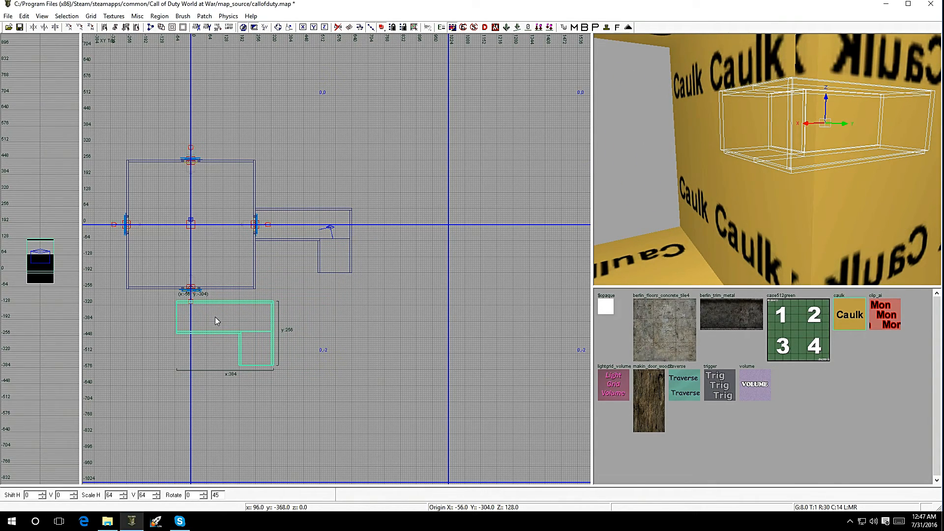
pyautogui.hotkey('alt', 'z')
pyautogui.moveTo(244, 316)
pyautogui.mouseDown()
pyautogui.moveTo(200, 326)
pyautogui.moveTo(194, 318)
pyautogui.mouseUp()
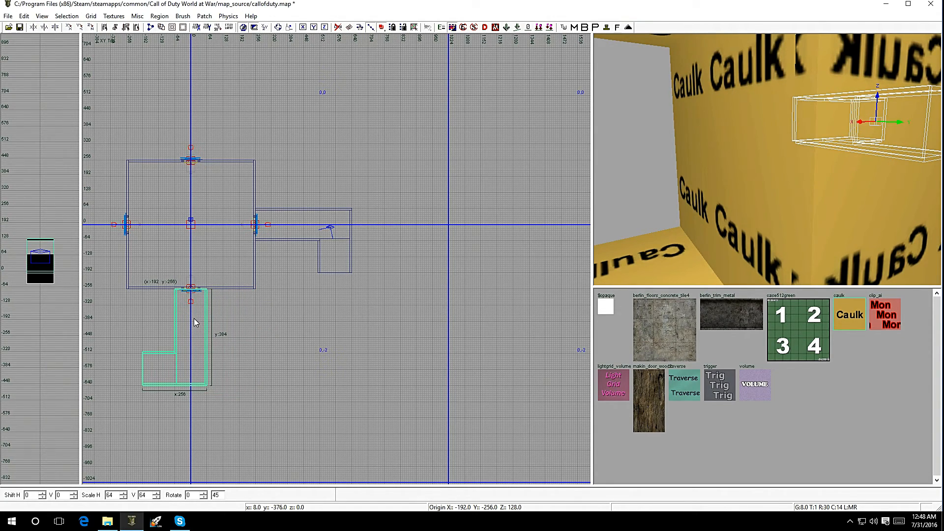
# - Duplicate the lower corridor, rotate the copy another 90° clockwise and place it flush outside the left doorway
pyautogui.press('space')
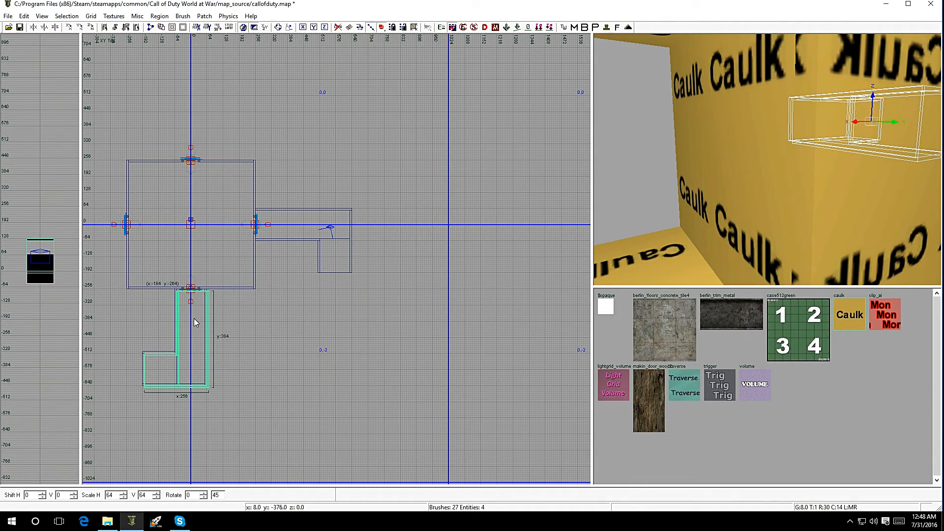
pyautogui.hotkey('alt', 'z')
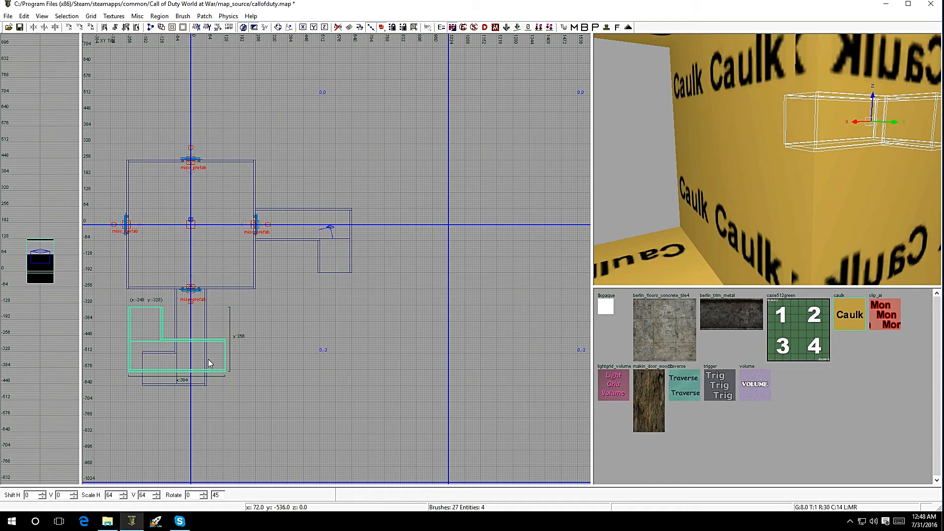
pyautogui.moveTo(206, 357)
pyautogui.mouseDown()
pyautogui.moveTo(172, 333)
pyautogui.moveTo(149, 276)
pyautogui.moveTo(110, 225)
pyautogui.mouseUp()
pyautogui.scroll(-6, 113, 226)
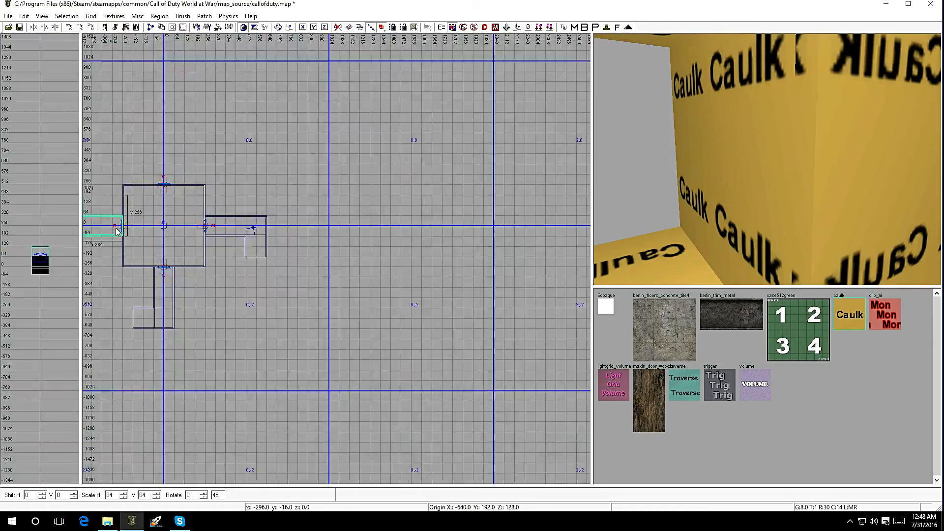
pyautogui.scroll(-4, 89, 219)
pyautogui.scroll(4, 87, 221)
pyautogui.scroll(6, 86, 221)
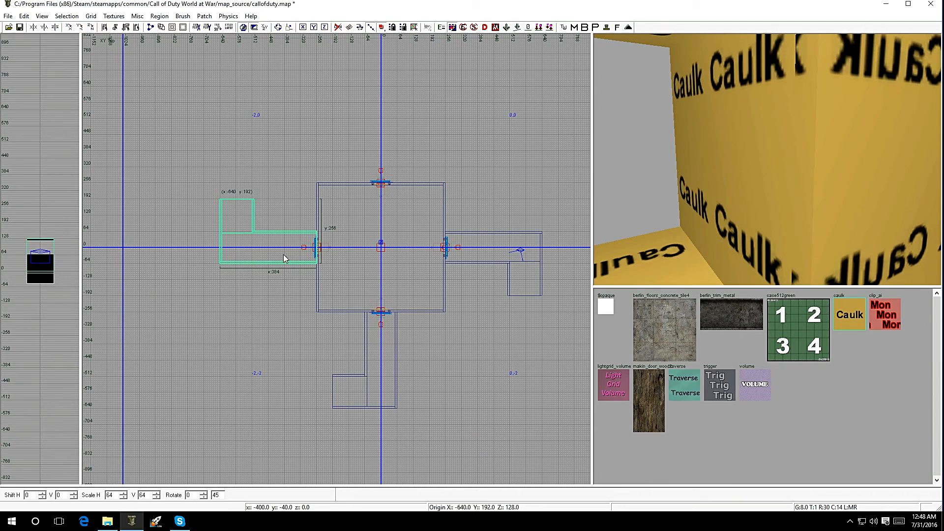
# - Duplicate the left corridor, rotate the copy 90° clockwise, place it flush outside the upper doorway, and deselect it
pyautogui.press('space')
pyautogui.hotkey('alt', 'z')
pyautogui.moveTo(250, 257); pyautogui.dragTo(376, 157)
pyautogui.scroll(5, 376, 158)
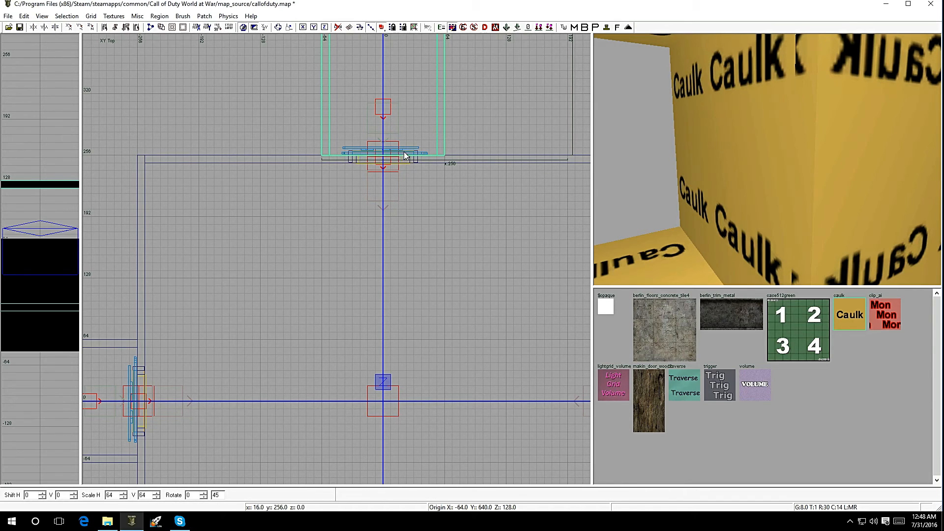
pyautogui.scroll(-5, 421, 157)
pyautogui.press('Escape')
# - Select the zombie barrier prefabs in all four doorways and delete them
pyautogui.moveTo(620, 240)
pyautogui.mouseDown(button='right')
pyautogui.moveTo(614, 212)
pyautogui.moveTo(661, 249)
pyautogui.mouseUp(button='right')
pyautogui.moveTo(678, 211); pyautogui.dragTo(684, 234, button='right')
pyautogui.keyDown('shift'); pyautogui.click(712, 178); pyautogui.keyUp('shift')
pyautogui.moveTo(713, 181); pyautogui.dragTo(649, 163, button='right')
pyautogui.keyDown('shift'); pyautogui.click(621, 127); pyautogui.keyUp('shift')
pyautogui.moveTo(620, 127); pyautogui.dragTo(677, 118, button='right')
pyautogui.keyDown('shift'); pyautogui.click(732, 123); pyautogui.keyUp('shift')
pyautogui.keyDown('shift'); pyautogui.click(676, 118); pyautogui.keyUp('shift')
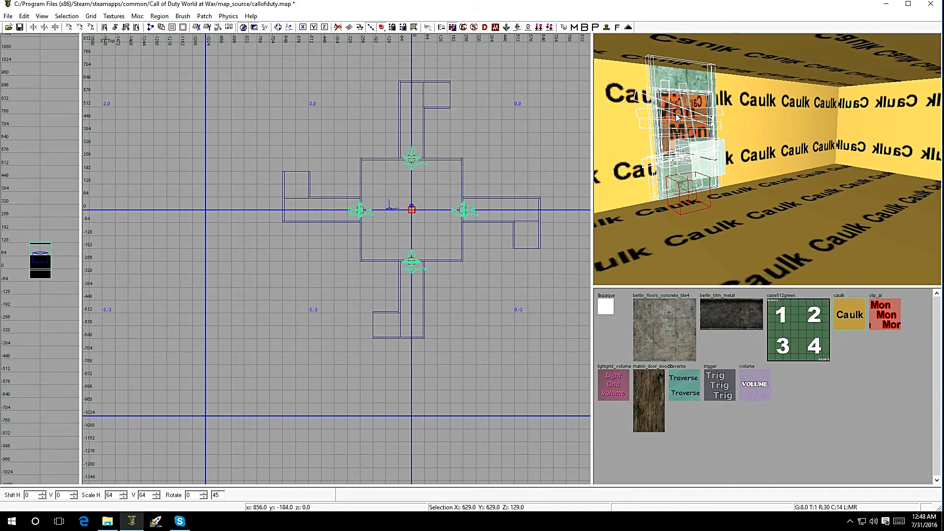
pyautogui.press('BackSpace')
# - Select the upper faces of the room's floor and of the corridor floors outside the doorways
pyautogui.moveTo(767, 244); pyautogui.dragTo(809, 280, button='right')
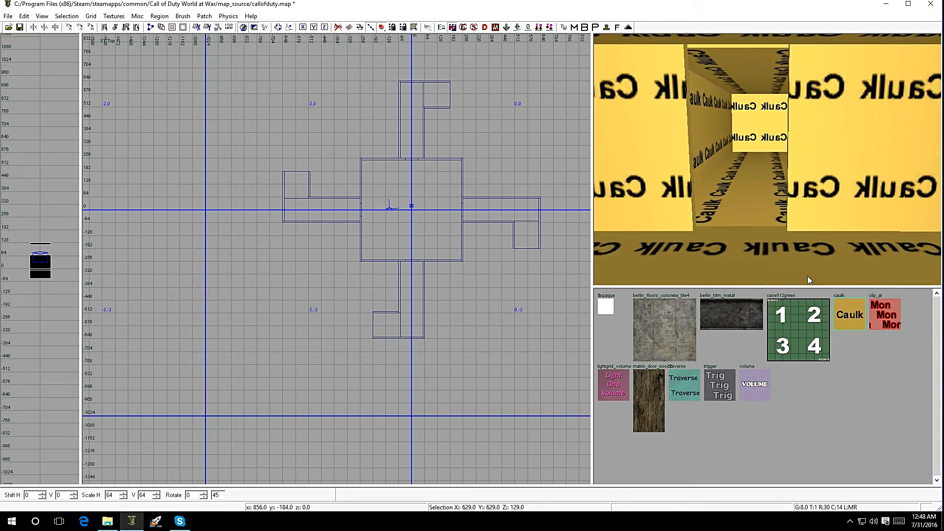
pyautogui.moveTo(802, 240); pyautogui.dragTo(846, 231, button='right')
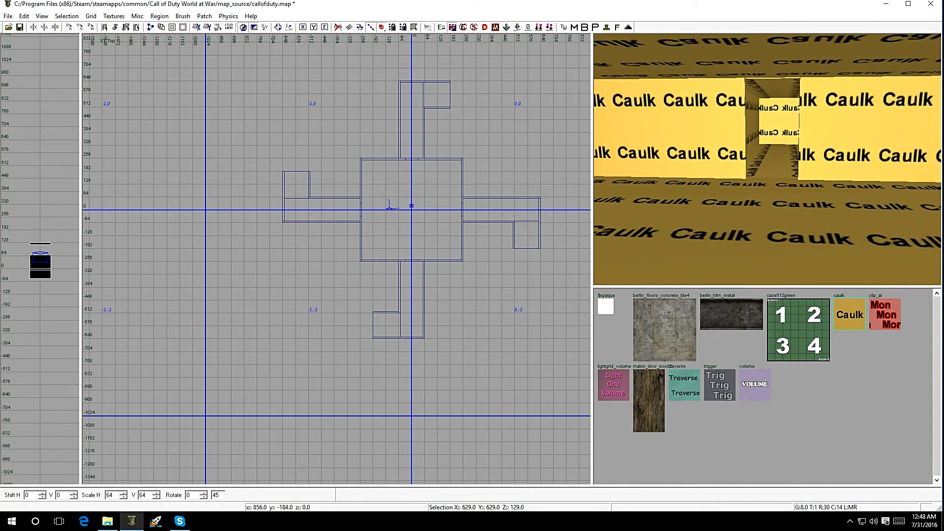
pyautogui.keyDown('ctrl'); pyautogui.keyDown('shift'); pyautogui.click(732, 241); pyautogui.keyUp('shift'); pyautogui.keyUp('ctrl')
pyautogui.keyDown('ctrl'); pyautogui.keyDown('shift'); pyautogui.click(756, 169); pyautogui.keyUp('shift'); pyautogui.keyUp('ctrl')
pyautogui.moveTo(784, 227); pyautogui.dragTo(801, 301, button='right')
pyautogui.keyDown('ctrl'); pyautogui.keyDown('shift'); pyautogui.click(819, 256); pyautogui.keyUp('shift'); pyautogui.keyUp('ctrl')
pyautogui.moveTo(802, 251)
pyautogui.mouseDown(button='right')
pyautogui.moveTo(791, 231)
pyautogui.moveTo(804, 241)
pyautogui.moveTo(771, 282)
pyautogui.moveTo(769, 233)
pyautogui.moveTo(789, 241)
pyautogui.moveTo(737, 227)
pyautogui.moveTo(728, 177)
pyautogui.mouseUp(button='right')
pyautogui.keyDown('ctrl'); pyautogui.keyDown('shift'); pyautogui.click(800, 254); pyautogui.keyUp('shift'); pyautogui.keyUp('ctrl')
pyautogui.keyDown('ctrl'); pyautogui.keyDown('shift'); pyautogui.click(769, 233); pyautogui.keyUp('shift'); pyautogui.keyUp('ctrl')
pyautogui.keyDown('ctrl'); pyautogui.keyDown('shift'); pyautogui.click(754, 225); pyautogui.keyUp('shift'); pyautogui.keyUp('ctrl')
pyautogui.keyDown('ctrl'); pyautogui.keyDown('shift'); pyautogui.click(736, 234); pyautogui.keyUp('shift'); pyautogui.keyUp('ctrl')
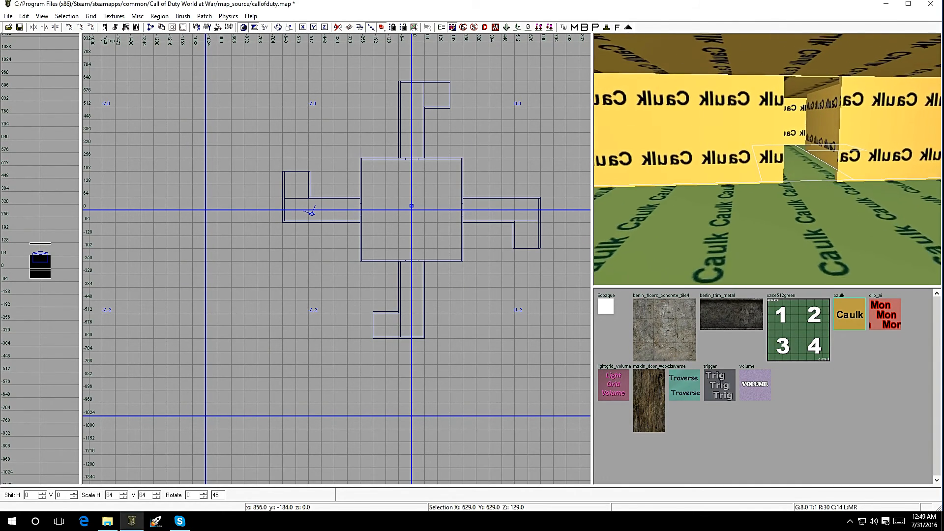
# - Filter the textures to floor usage, apply drum_floors_rock_tile to the selected floor faces, and clear the selection
pyautogui.click(106, 17)
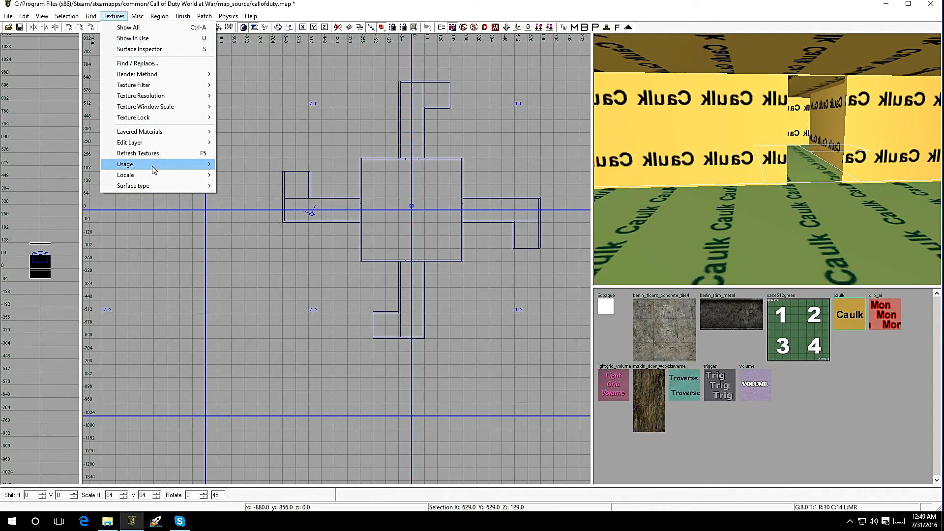
pyautogui.moveTo(147, 166)
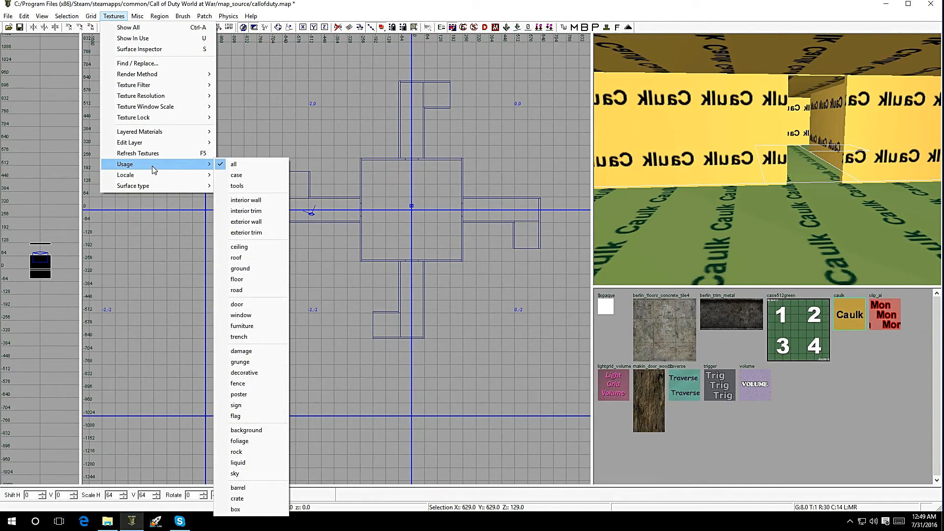
pyautogui.click(239, 279)
pyautogui.scroll(-3, 764, 434)
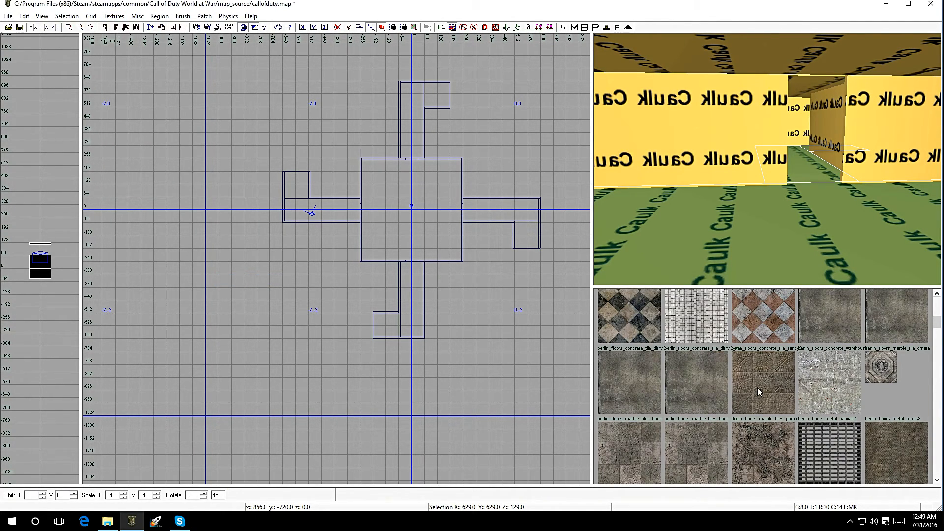
pyautogui.scroll(-2, 756, 388)
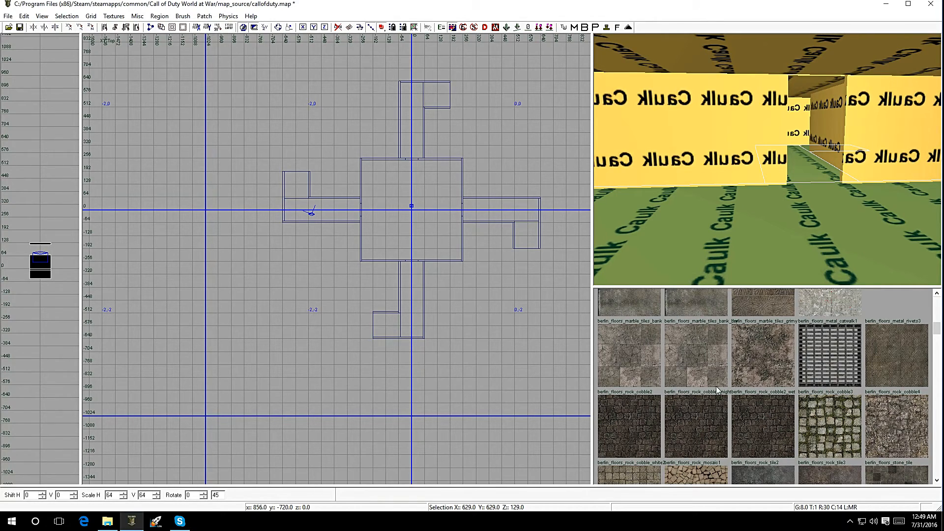
pyautogui.scroll(-5, 730, 384)
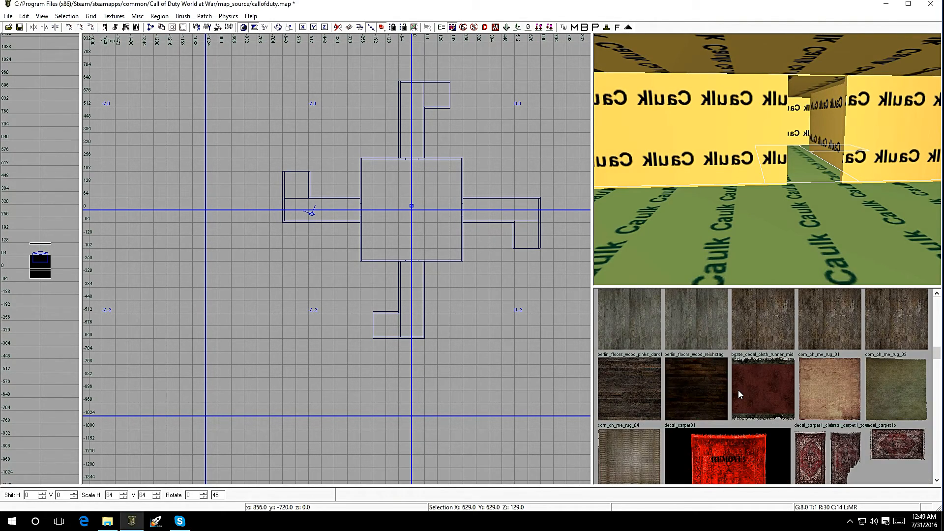
pyautogui.scroll(-5, 738, 390)
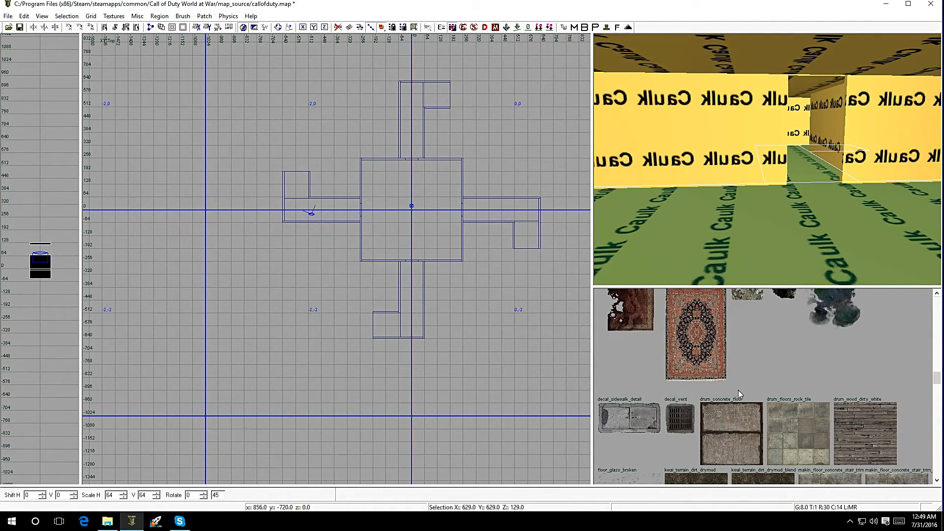
pyautogui.scroll(2, 738, 390)
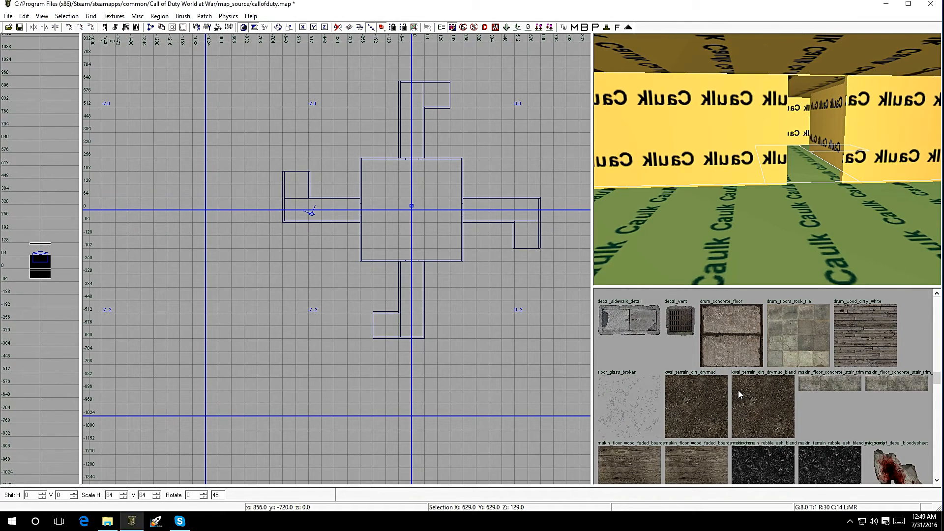
pyautogui.click(788, 342)
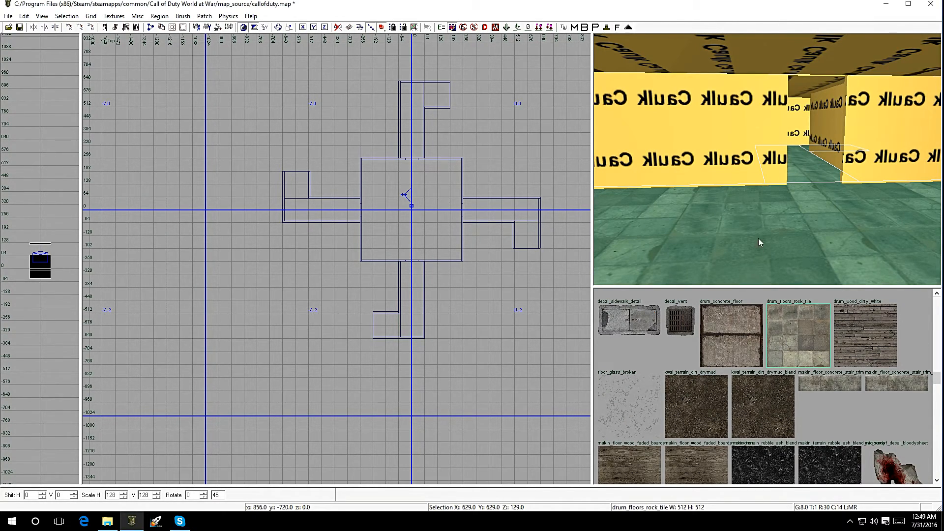
pyautogui.press('Escape')
# - Look over the tiled floor in 3D and select the room's caulk walls beside the doorways
pyautogui.moveTo(766, 216); pyautogui.dragTo(600, 216, button='right')
pyautogui.moveTo(737, 162); pyautogui.dragTo(899, 162, button='right')
pyautogui.moveTo(766, 162); pyautogui.dragTo(727, 161, button='right')
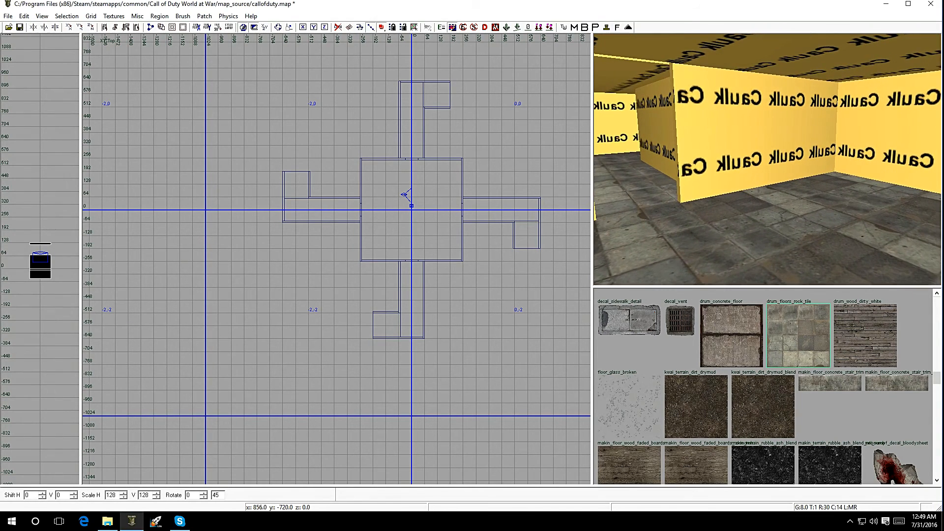
pyautogui.keyDown('shift'); pyautogui.click(727, 160); pyautogui.keyUp('shift')
pyautogui.keyDown('shift'); pyautogui.click(855, 135); pyautogui.keyUp('shift')
pyautogui.moveTo(856, 133); pyautogui.dragTo(924, 132, button='right')
pyautogui.keyDown('shift'); pyautogui.click(789, 135); pyautogui.keyUp('shift')
pyautogui.moveTo(790, 135); pyautogui.dragTo(800, 180, button='right')
pyautogui.keyDown('shift'); pyautogui.click(849, 142); pyautogui.keyUp('shift')
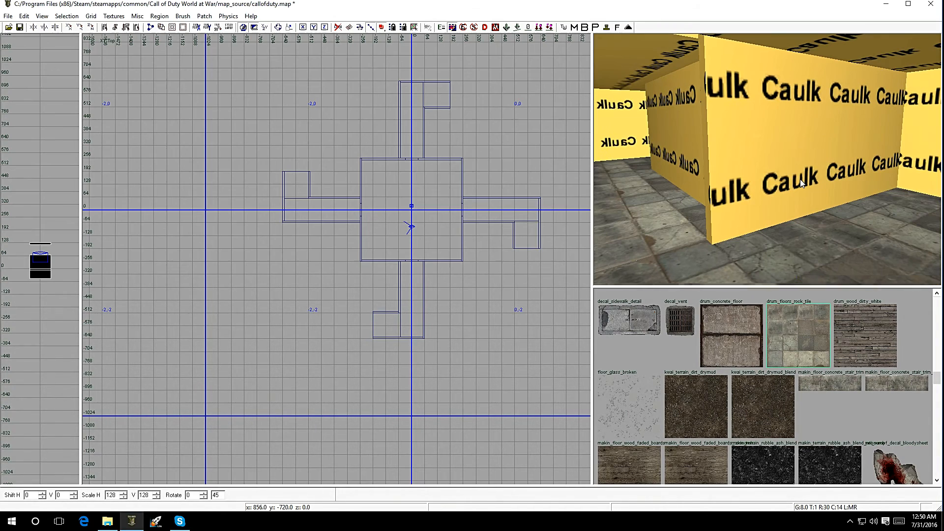